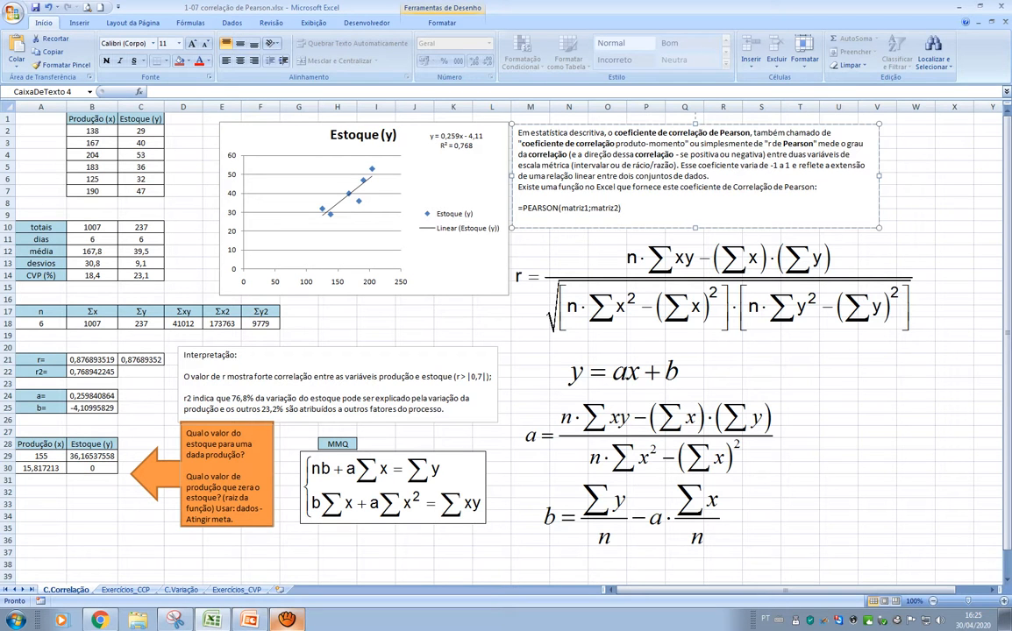
Review the formulas behind the production and stock totals and day counts in B10:C11
click(98, 228)
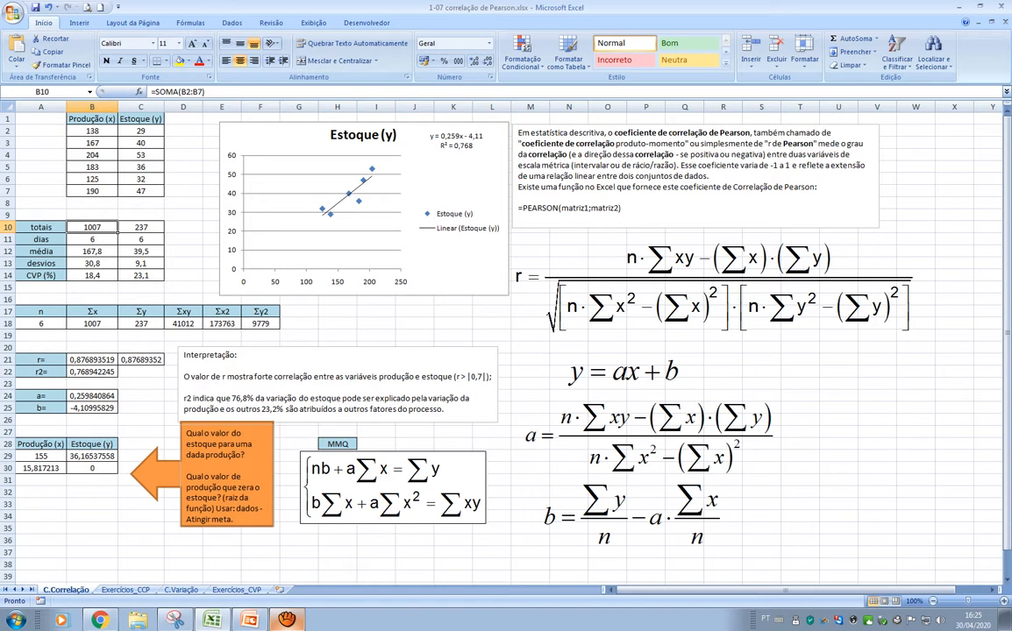
click(141, 228)
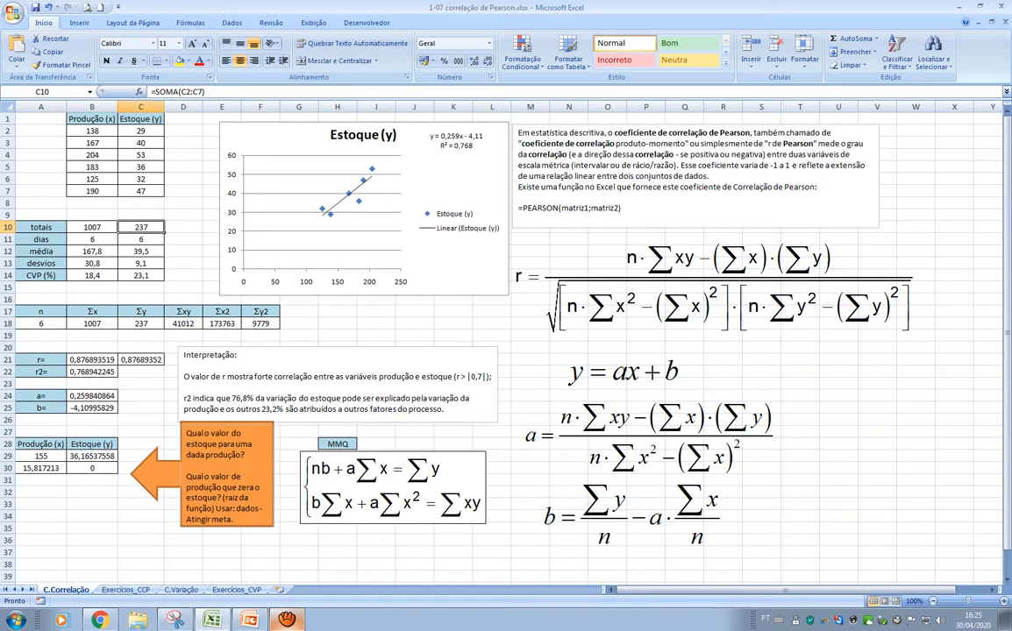
click(92, 228)
click(141, 228)
click(92, 228)
click(141, 228)
click(92, 239)
click(141, 240)
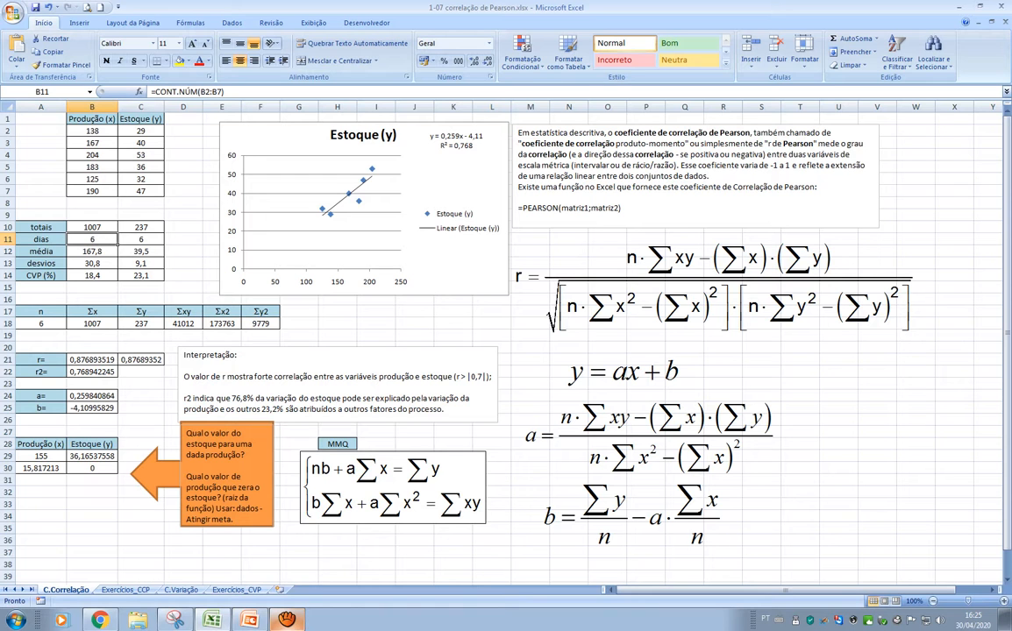
Examine how the production and stock averages in B12:C12 are computed from the totals and day counts
click(93, 252)
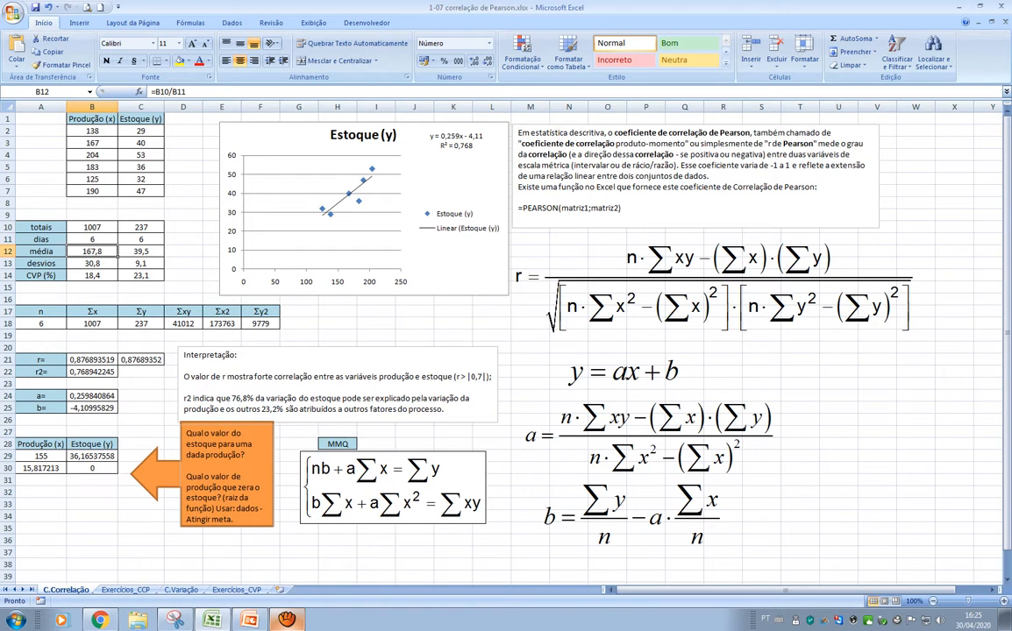
click(93, 227)
click(92, 239)
click(92, 252)
click(142, 227)
click(141, 239)
click(141, 252)
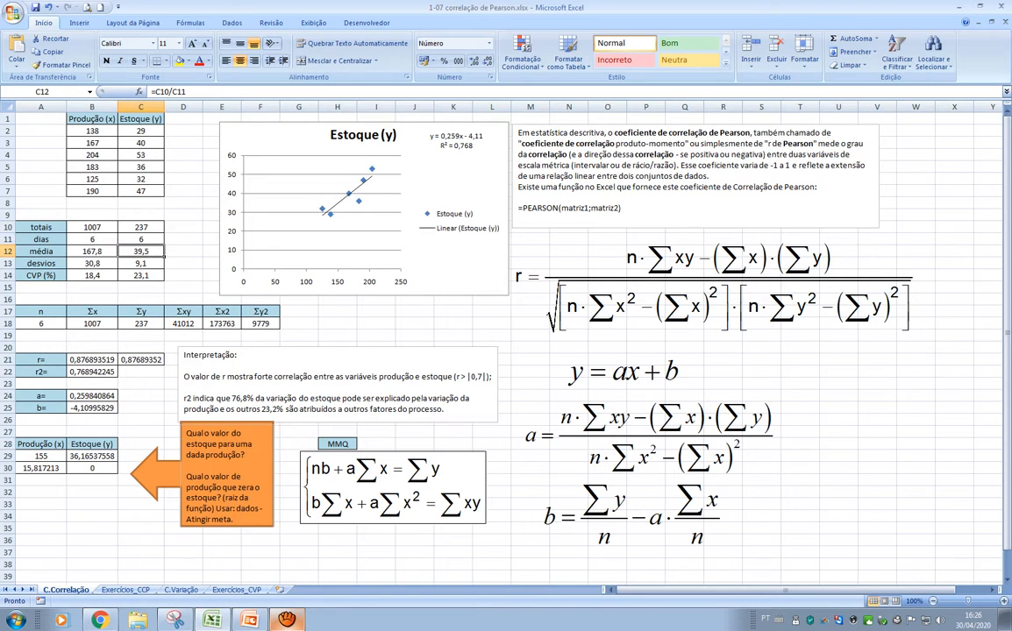
drag(92, 252, 141, 252)
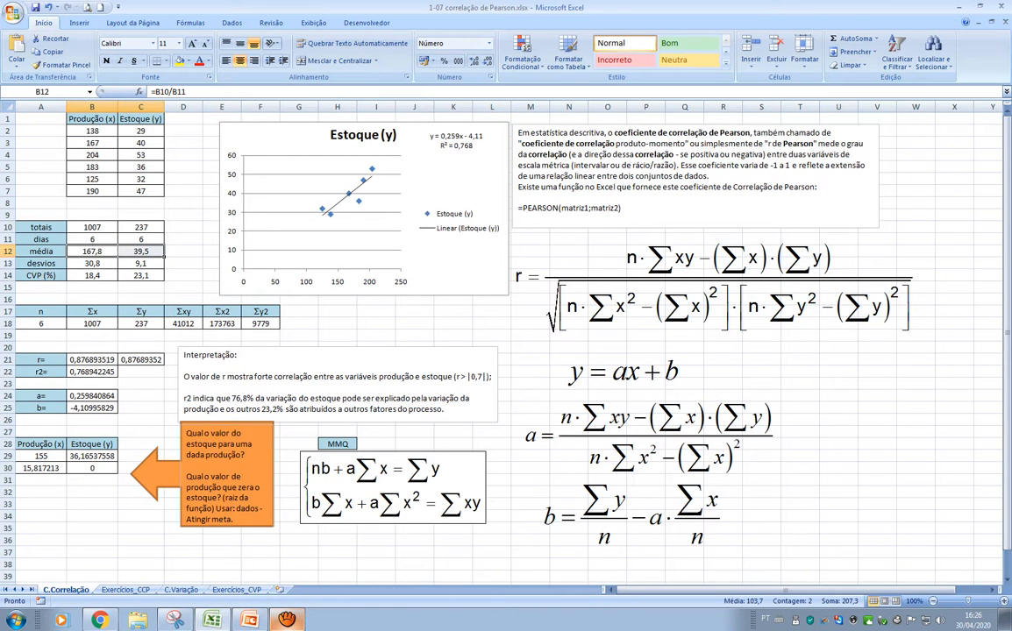
Inspect the standard deviation formulas and their source ranges for production and stock in B13:C13
click(92, 263)
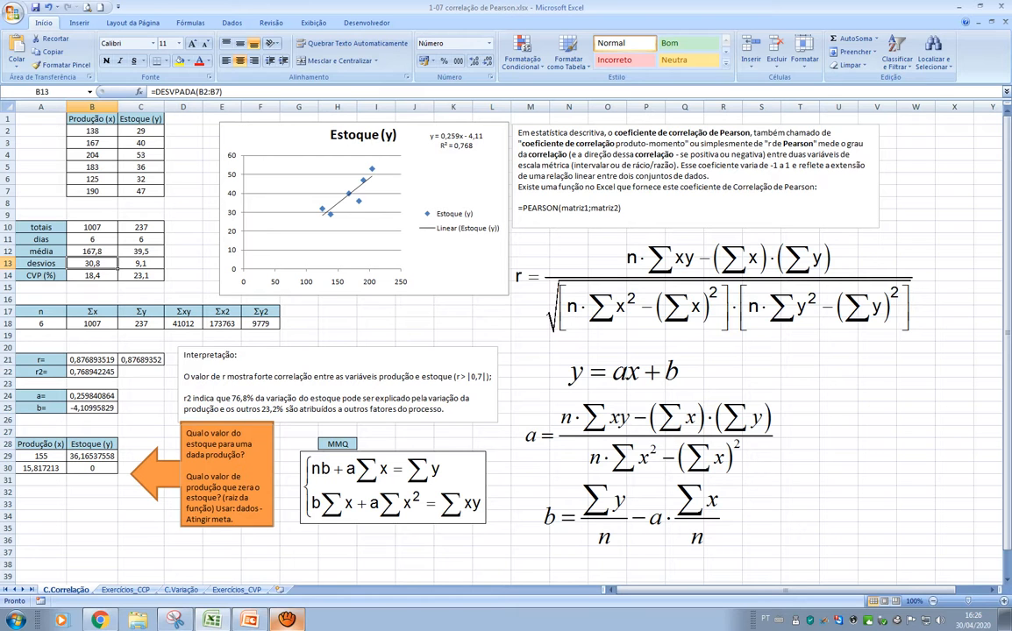
key(F2)
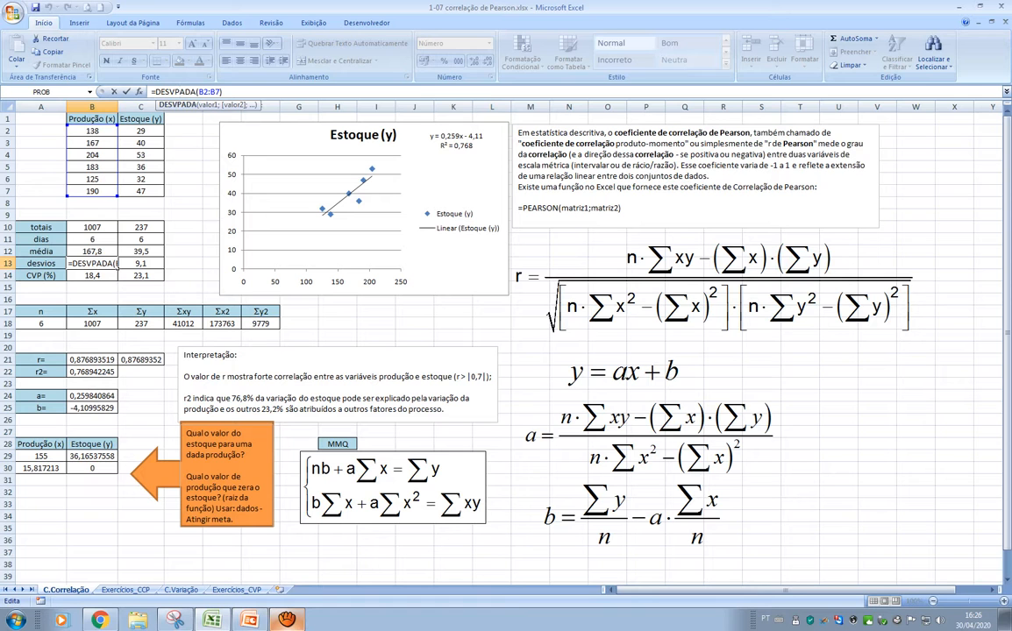
key(ctrl+Return)
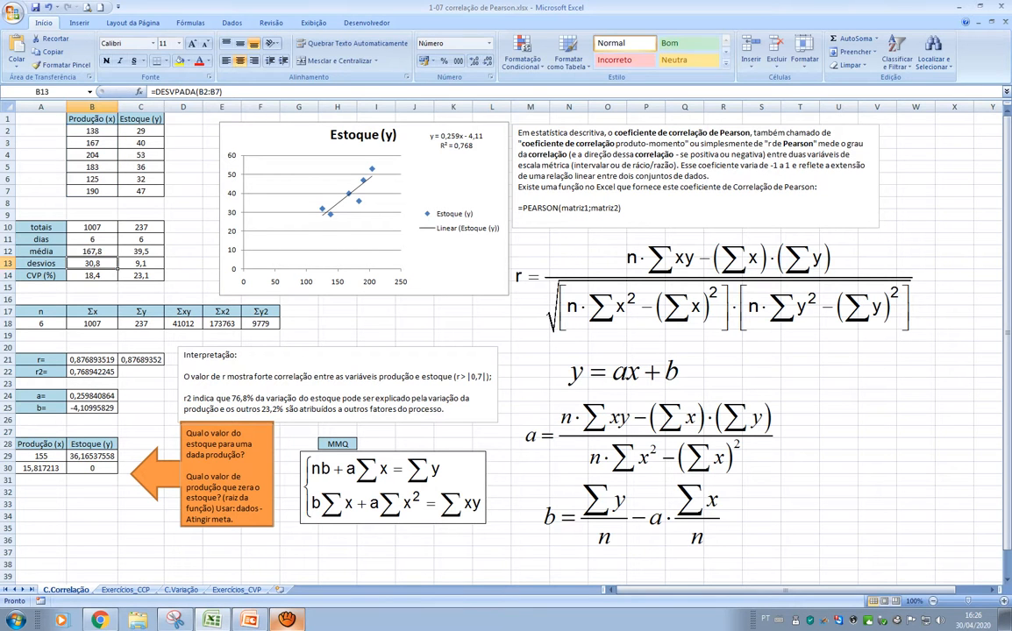
click(140, 263)
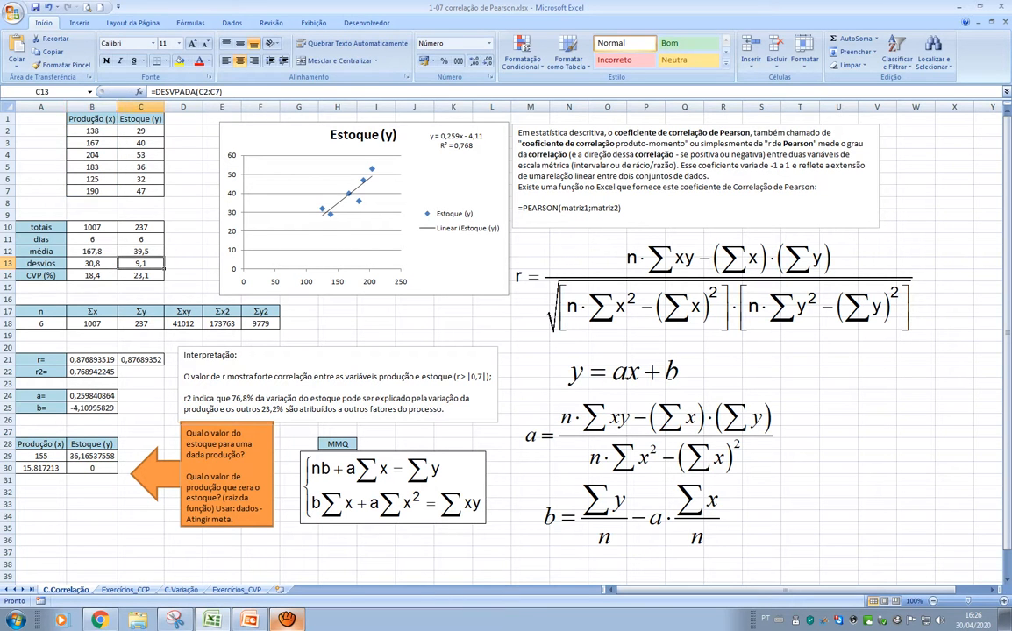
key(F2)
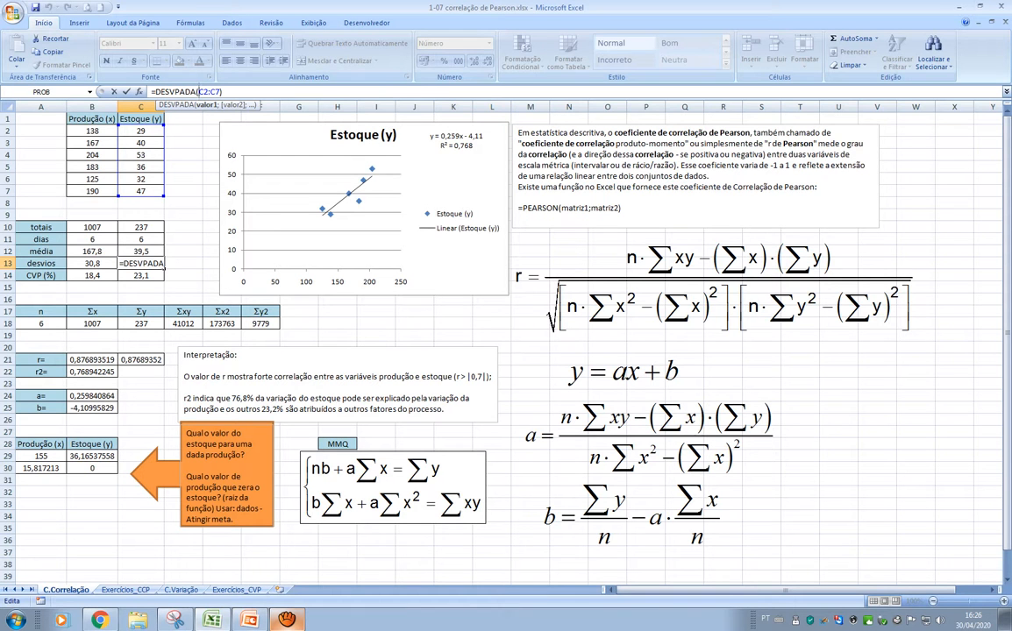
key(ctrl+Return)
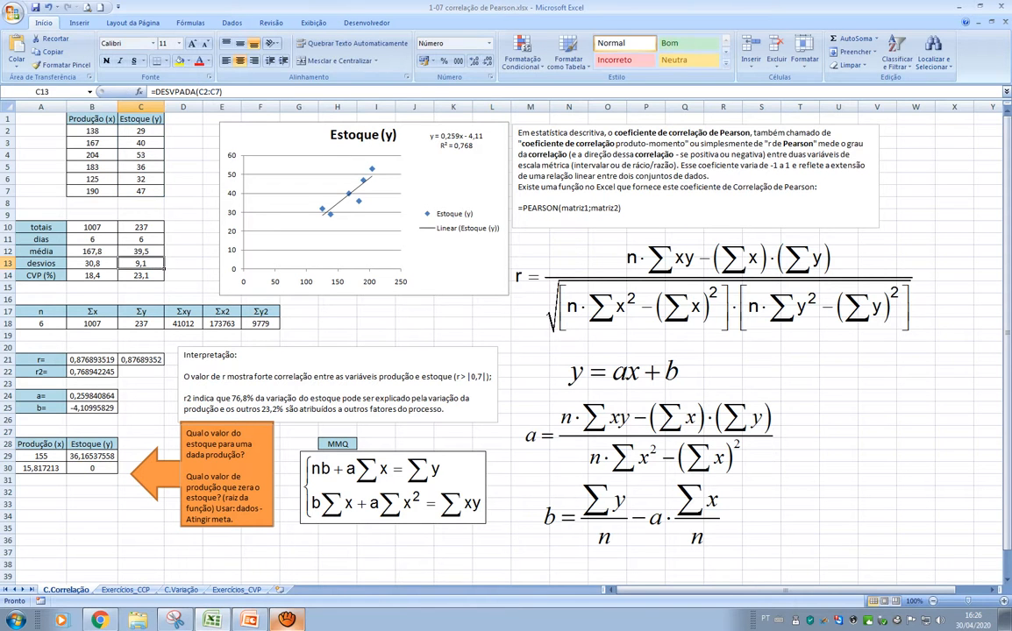
Examine the CVP (%) formulas in B14:C14 and the deviation and average cells they reference, comparing both variables
click(92, 275)
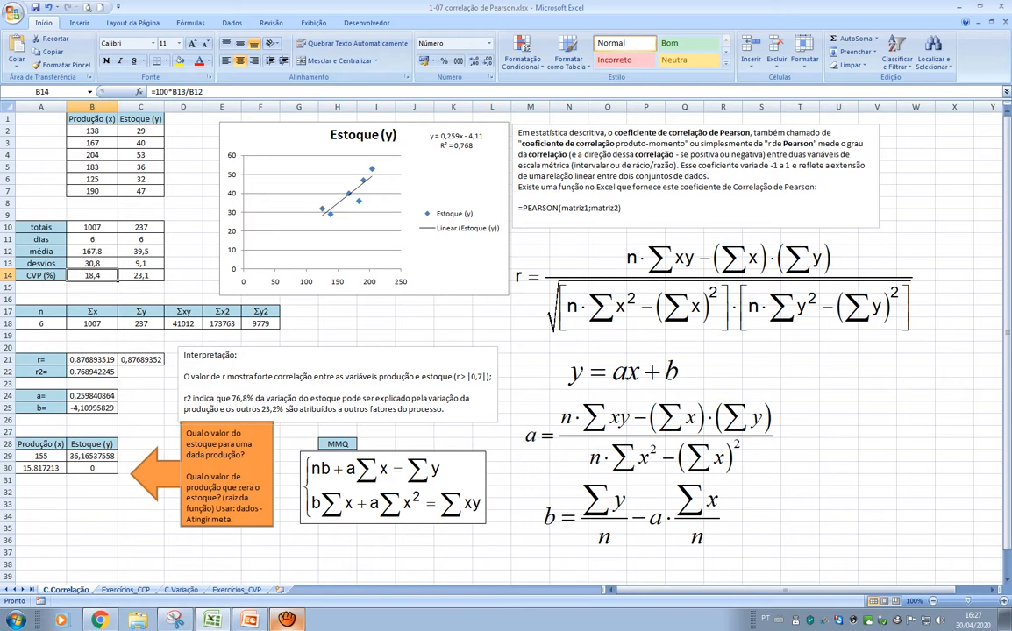
click(112, 266)
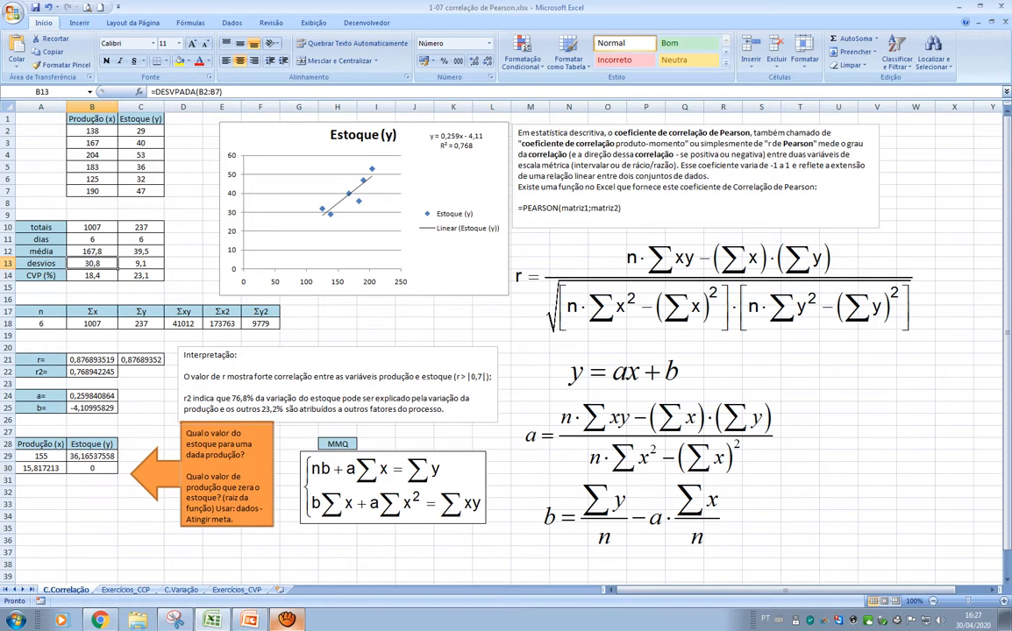
click(101, 277)
key(F2)
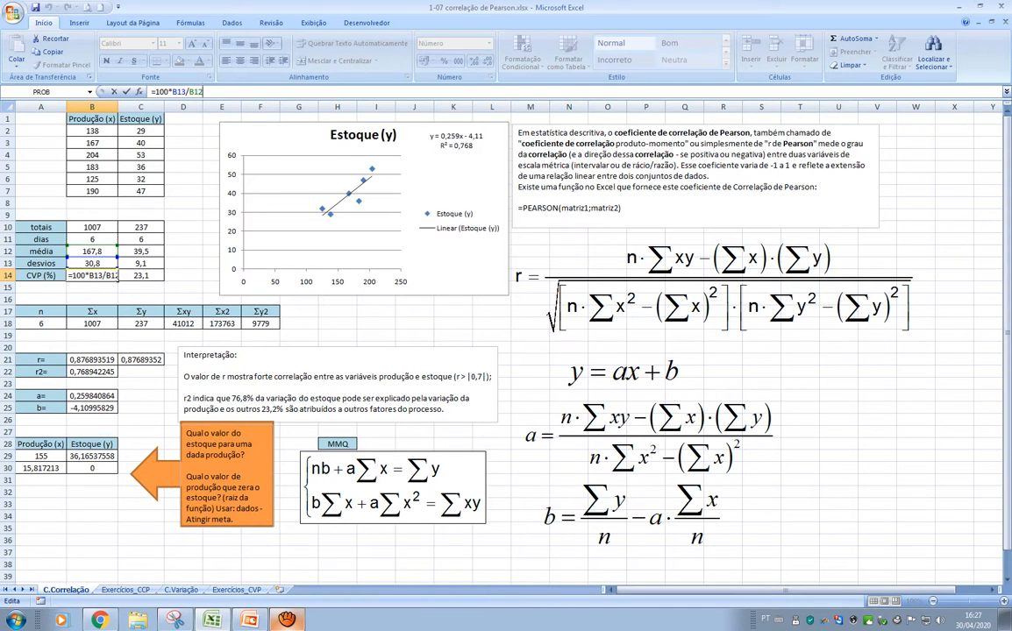
key(Tab)
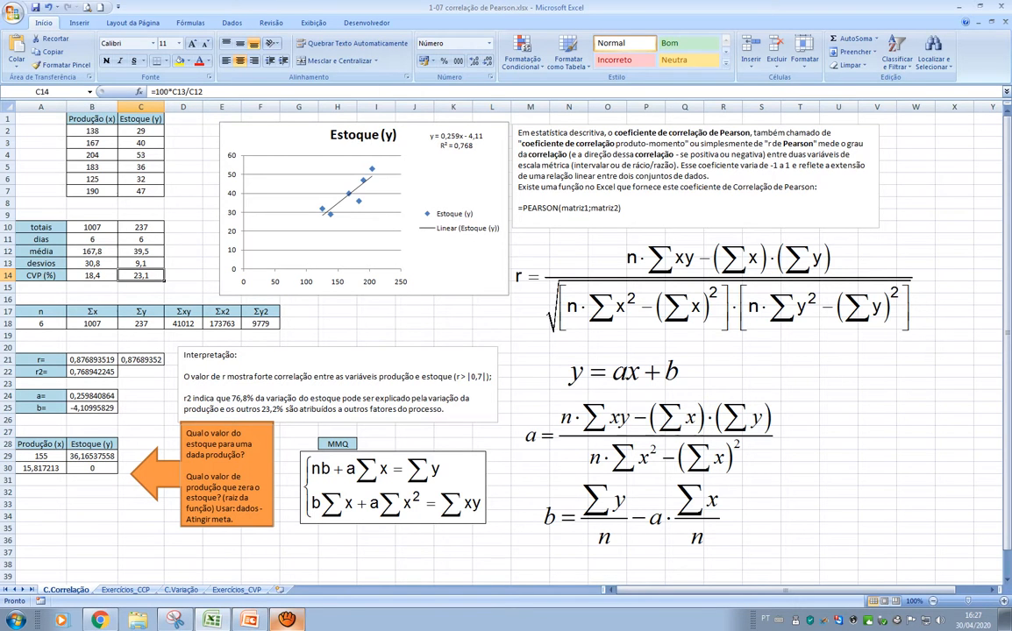
click(183, 263)
drag(92, 275, 140, 275)
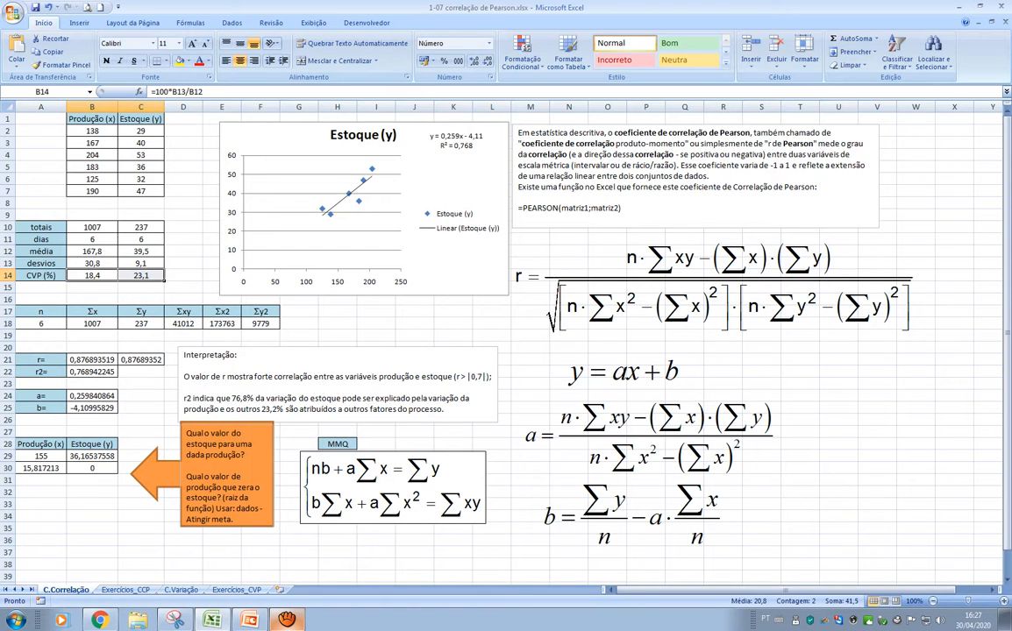
click(92, 288)
click(92, 275)
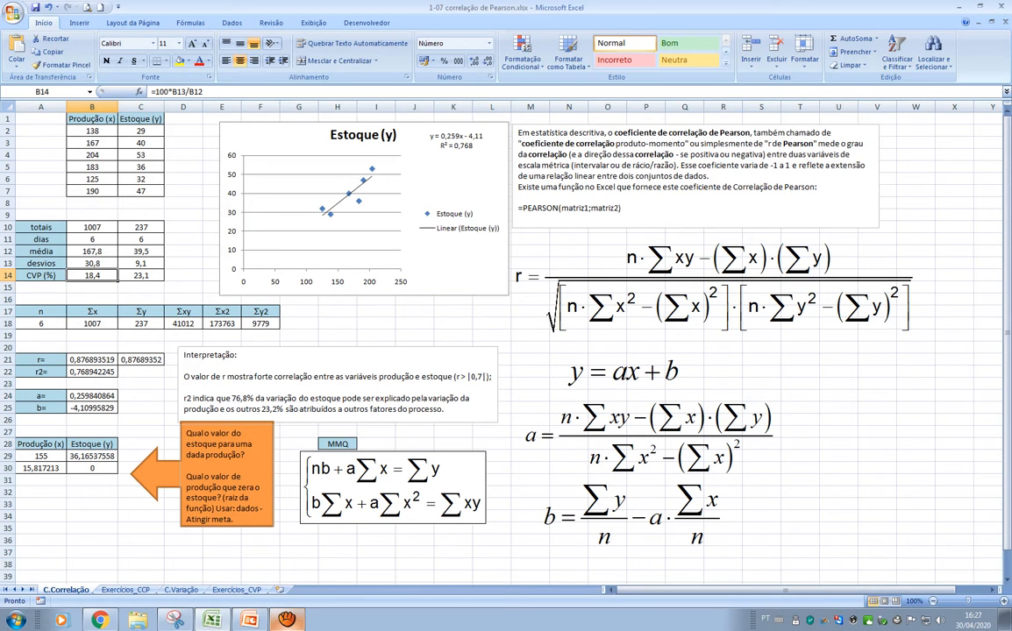
click(141, 276)
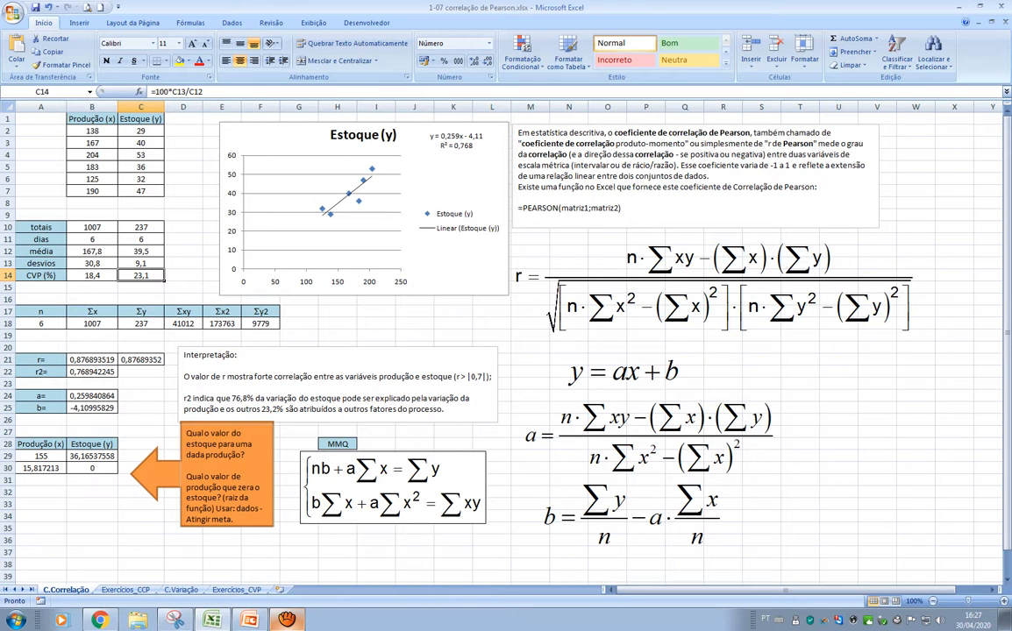
Review the n, Σx and Σy cells in A18:C18 and compare Σy with the stock total in row 10
click(40, 311)
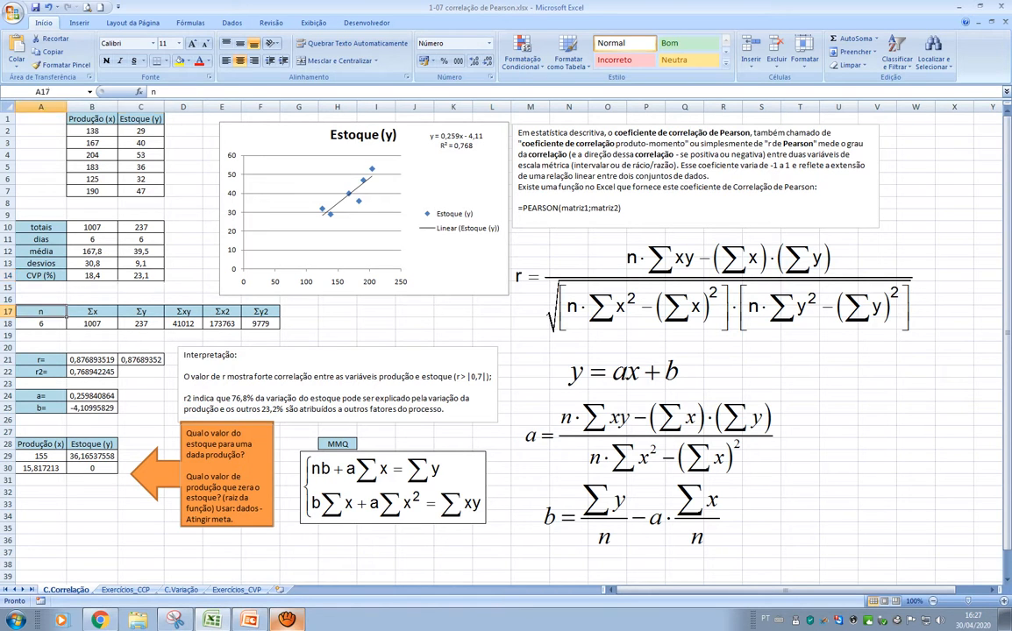
click(41, 324)
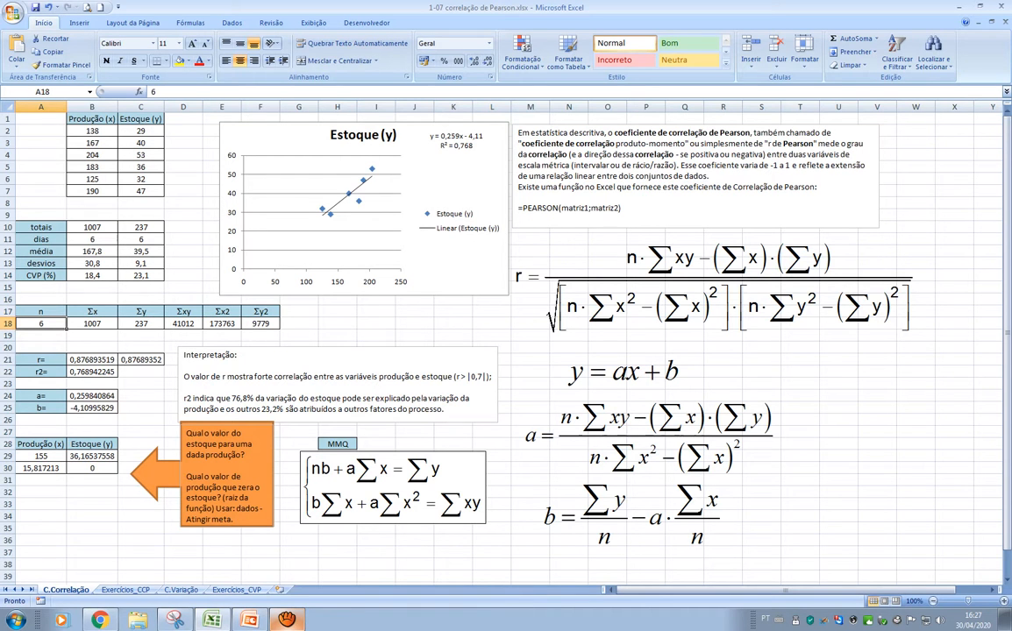
click(92, 311)
click(92, 323)
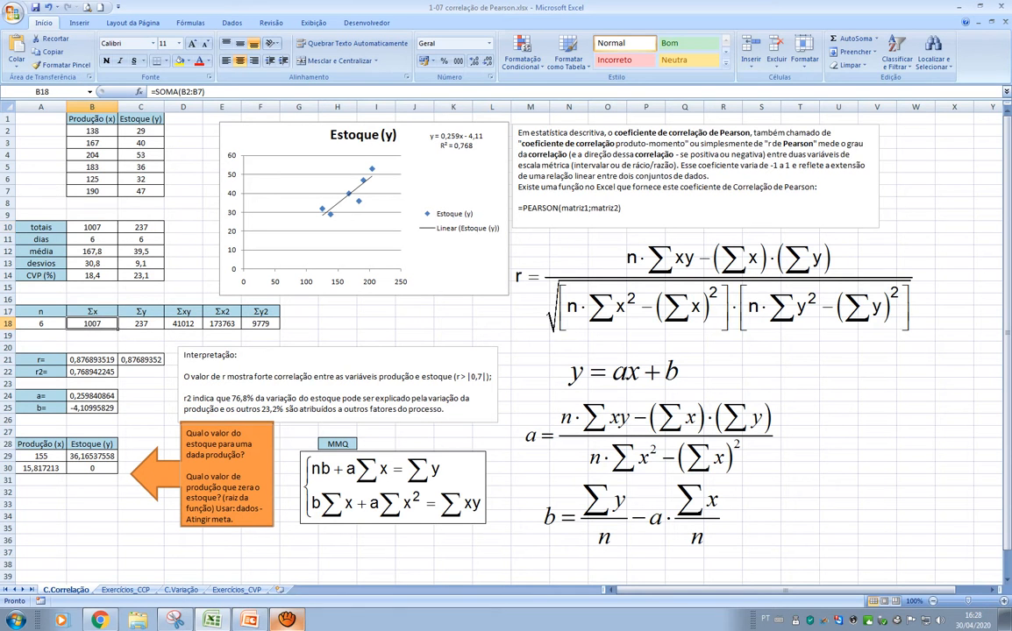
click(140, 312)
click(140, 323)
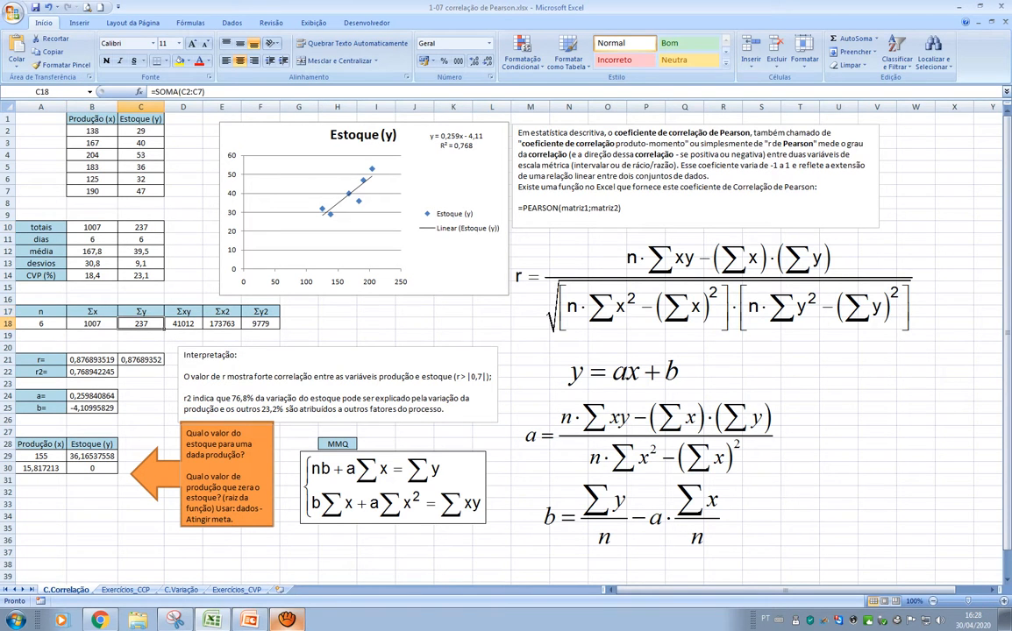
click(141, 227)
click(140, 324)
Inspect the Σxy formula in D18 and the production and stock ranges it multiplies
click(183, 311)
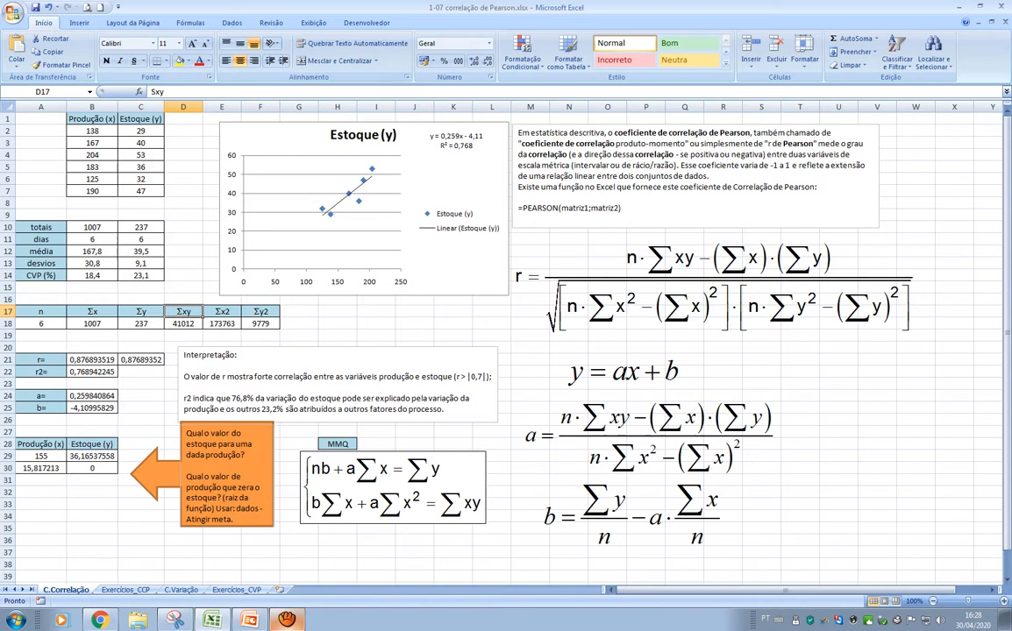
click(183, 324)
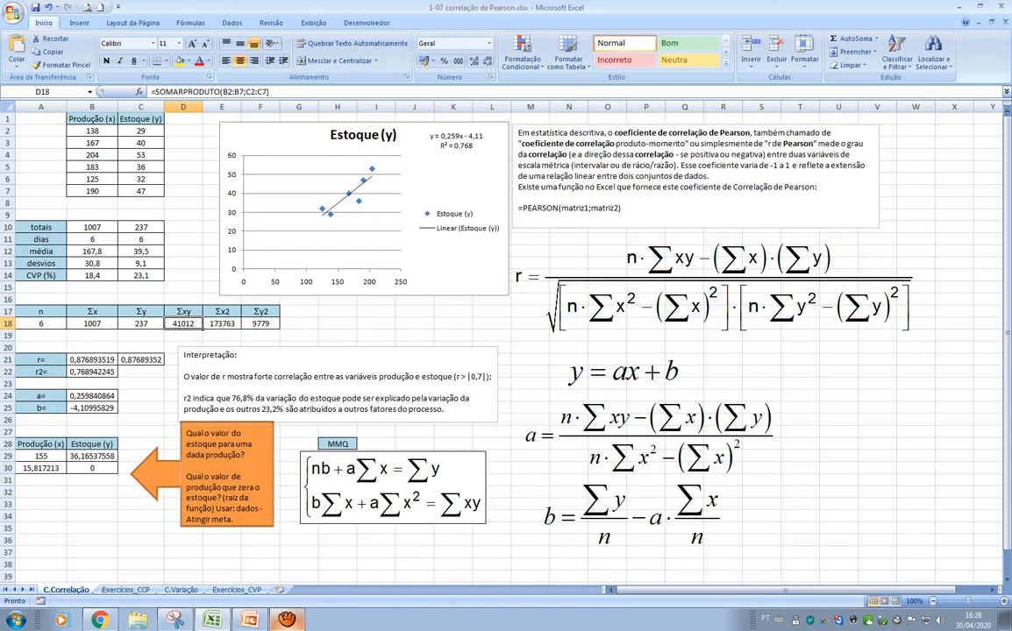
double_click(183, 324)
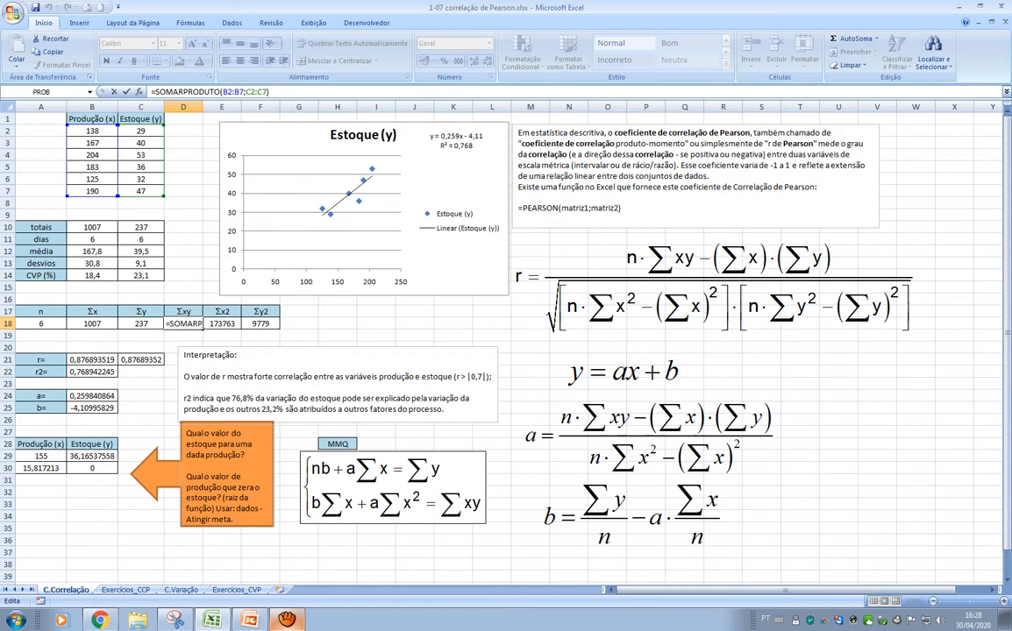
key(Return)
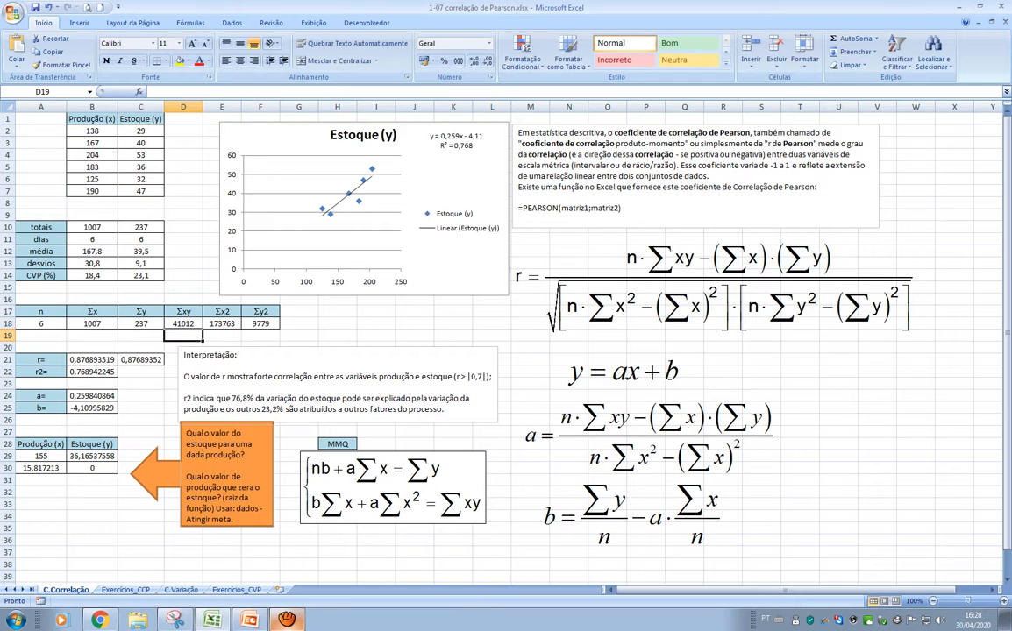
click(184, 323)
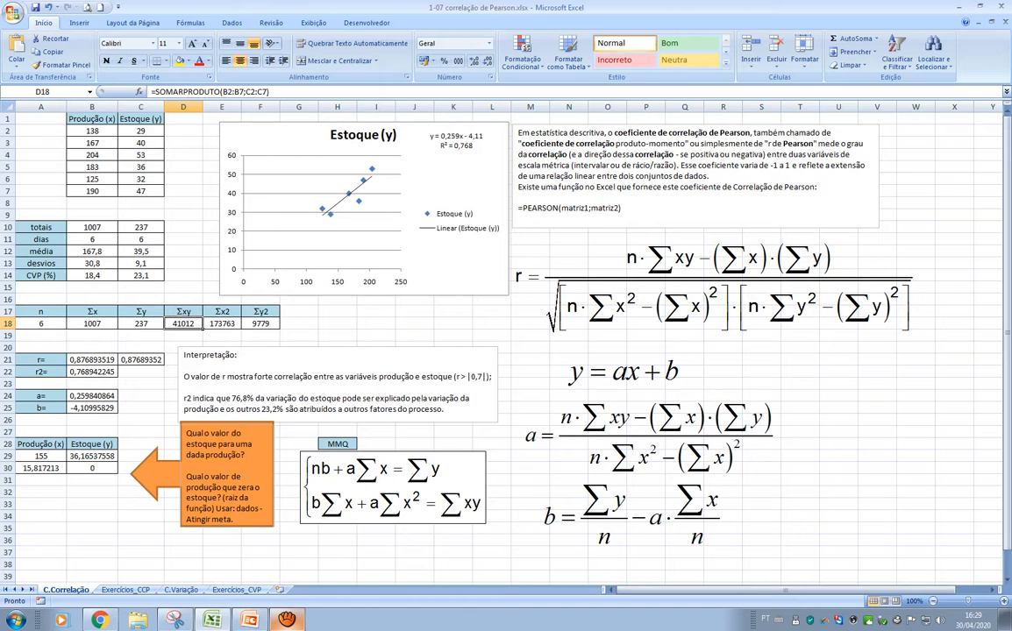
Inspect the sum-of-squares formulas for Σx2 and Σy2 in E18:F18, ending back on the Σxy cell
click(222, 323)
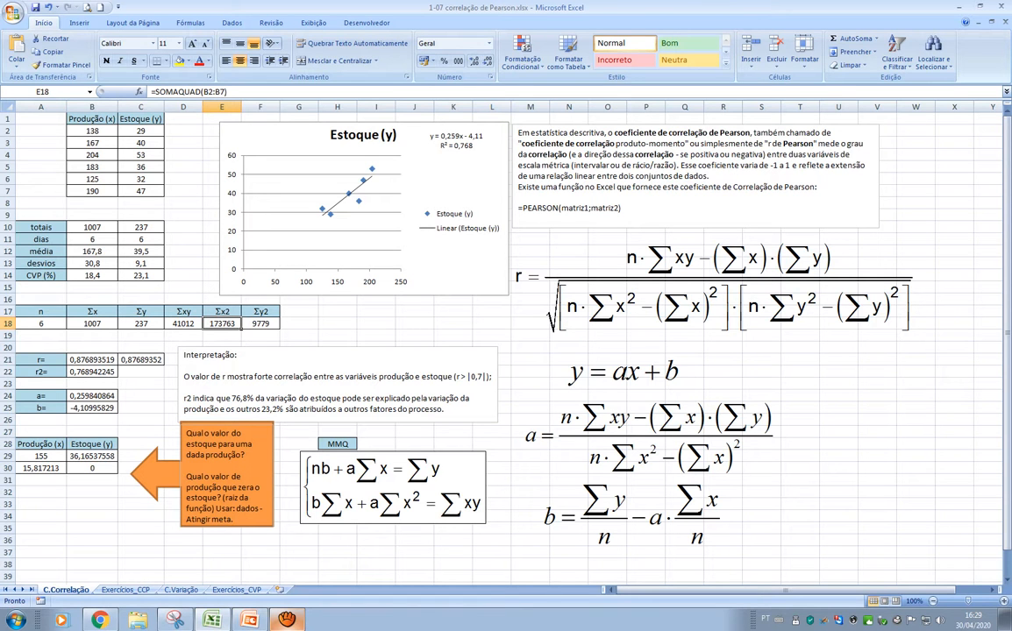
click(202, 92)
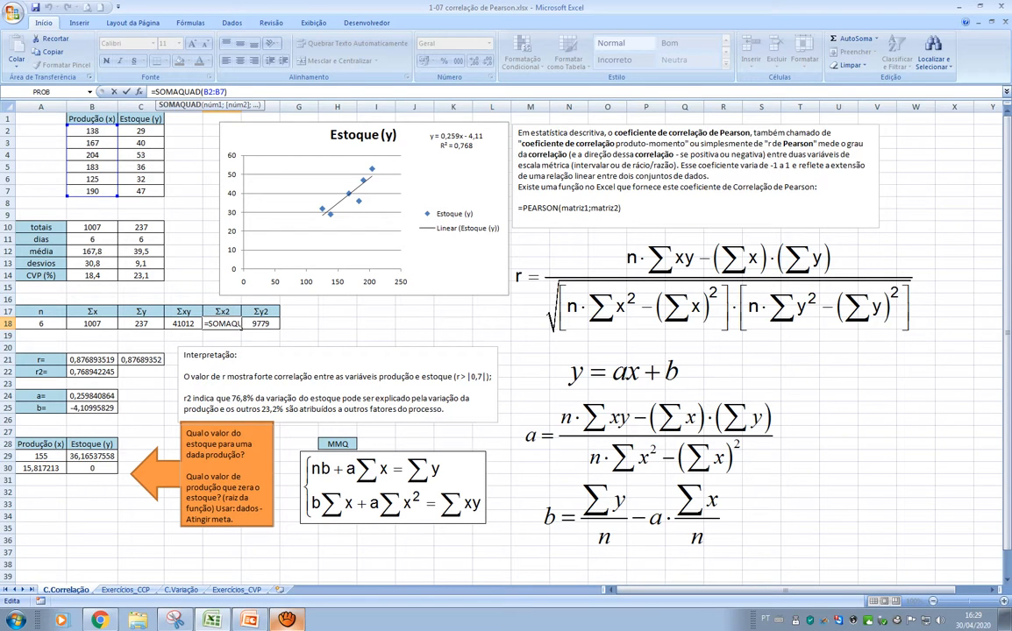
key(ctrl+Return)
click(261, 324)
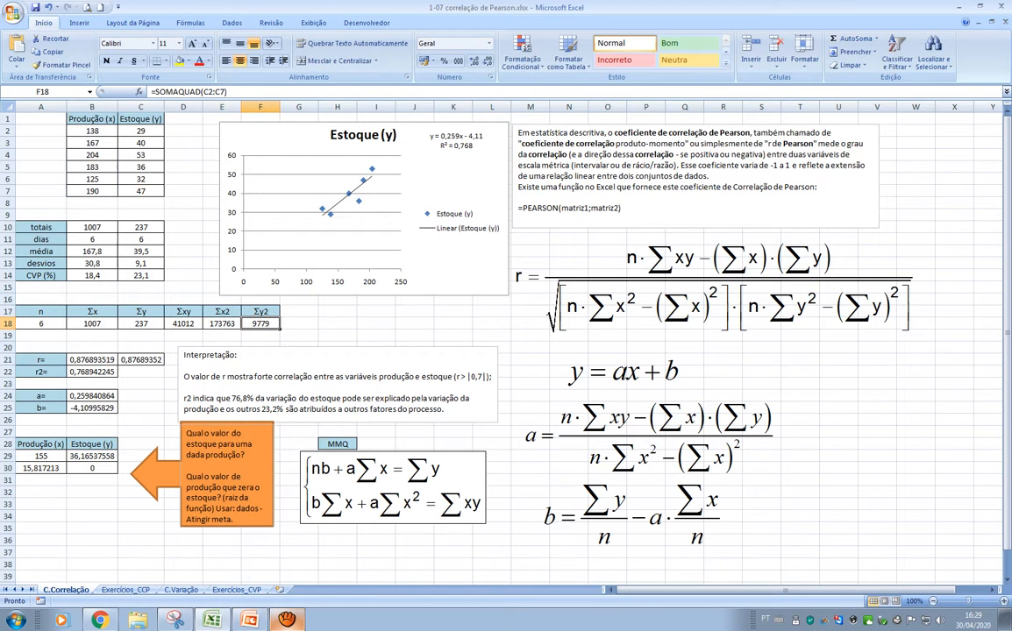
key(F2)
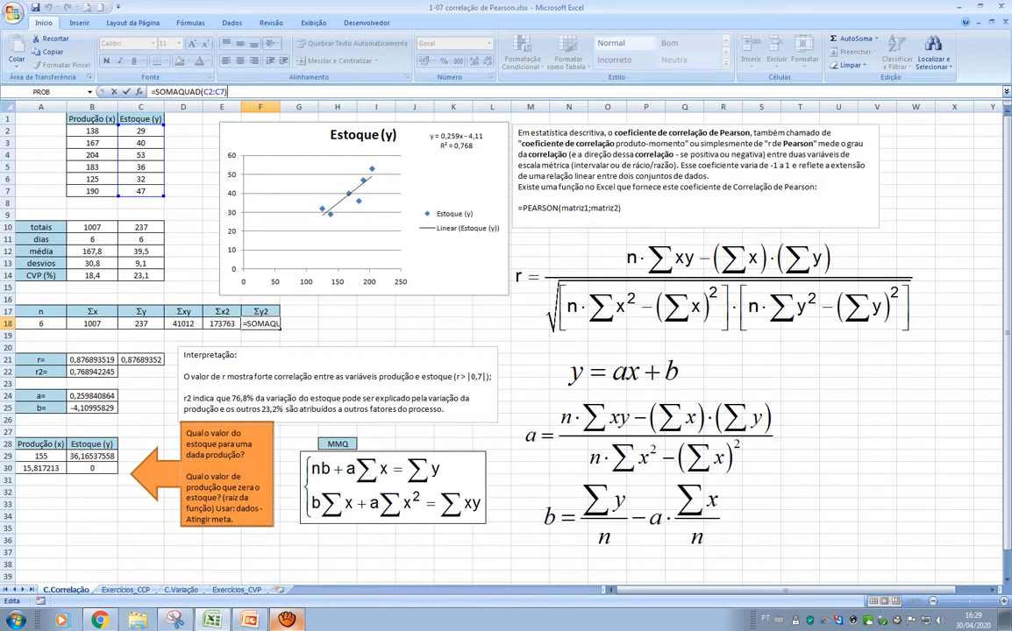
key(ctrl+Return)
key(Left)
key(Left)
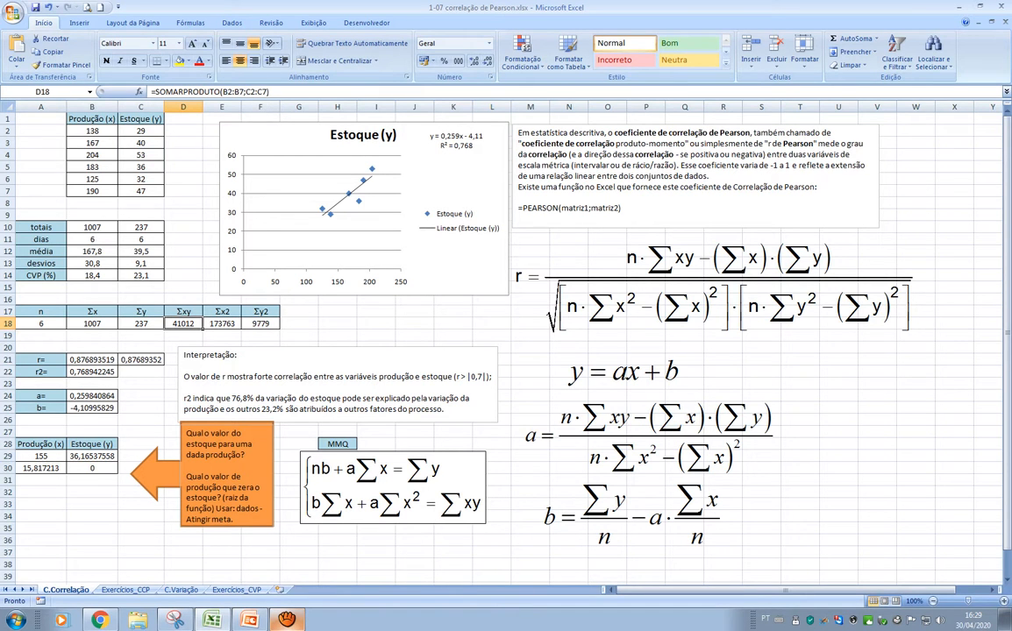
Inspect the correlation coefficient formula in B21 and match its terms to the written equation for r
click(92, 359)
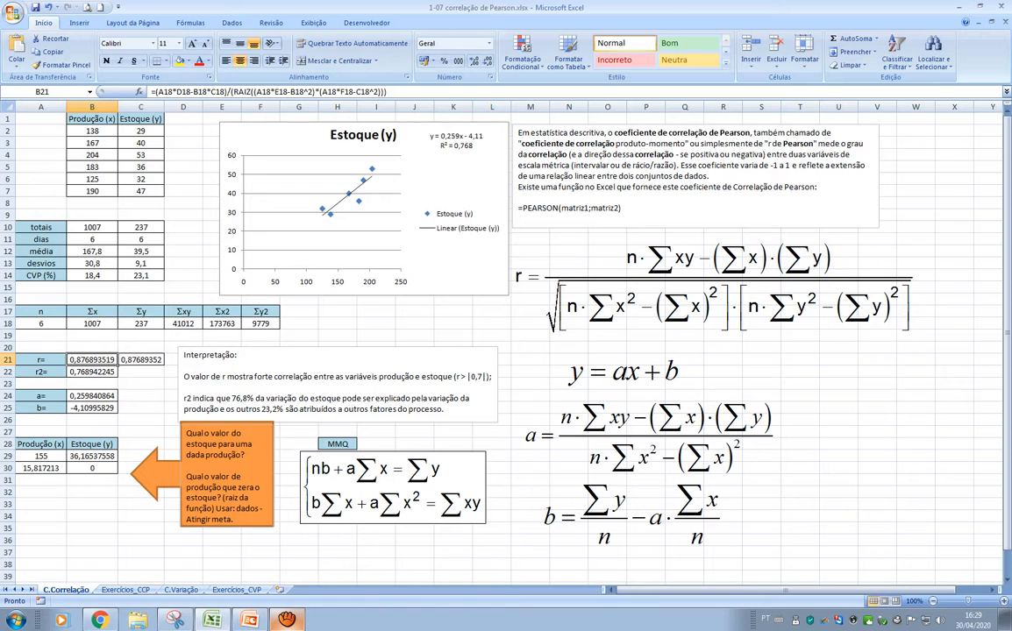
key(F2)
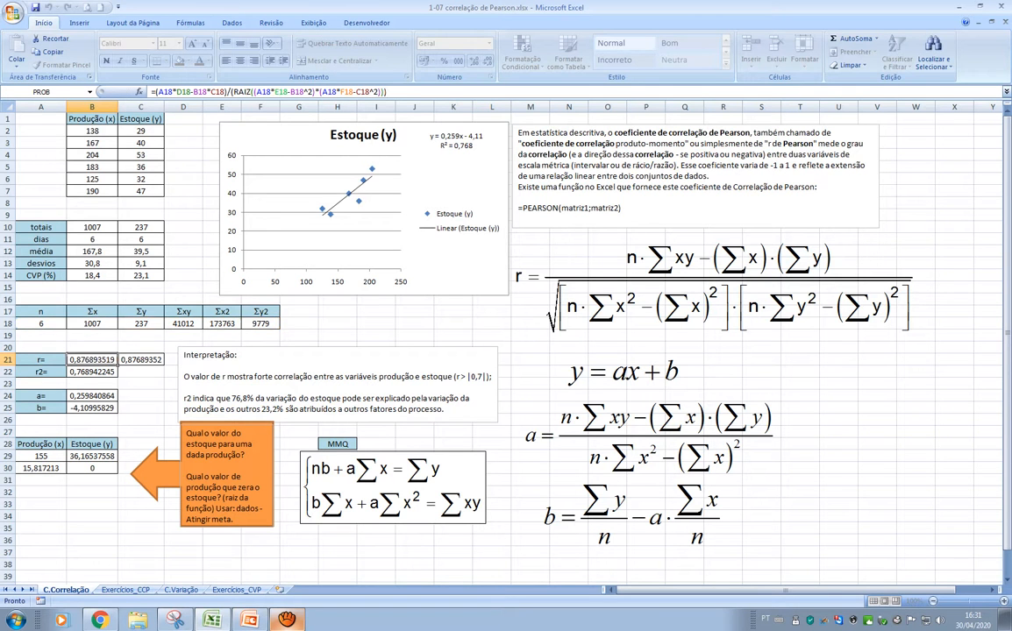
key(Return)
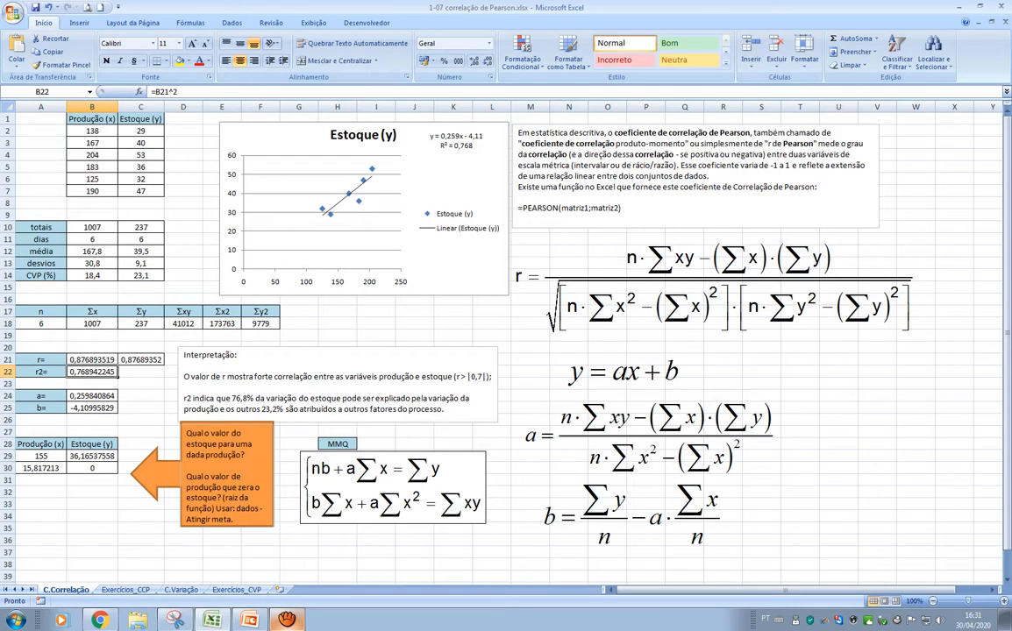
click(92, 359)
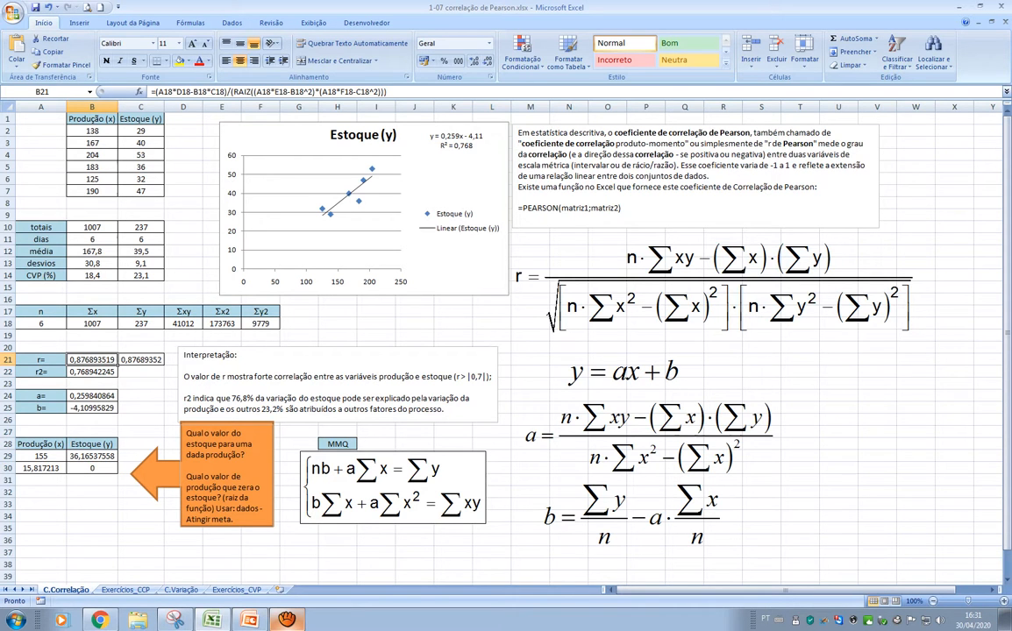
Compare the PEARSON function in C21 and its production and stock ranges with the manual r formula in B21
click(141, 359)
click(92, 359)
click(141, 360)
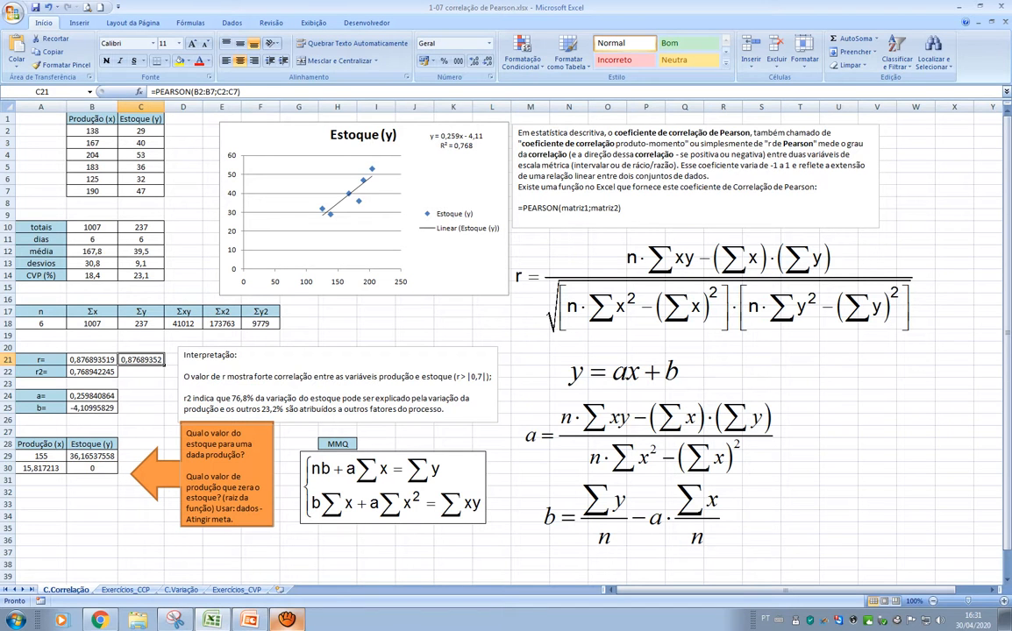
click(200, 88)
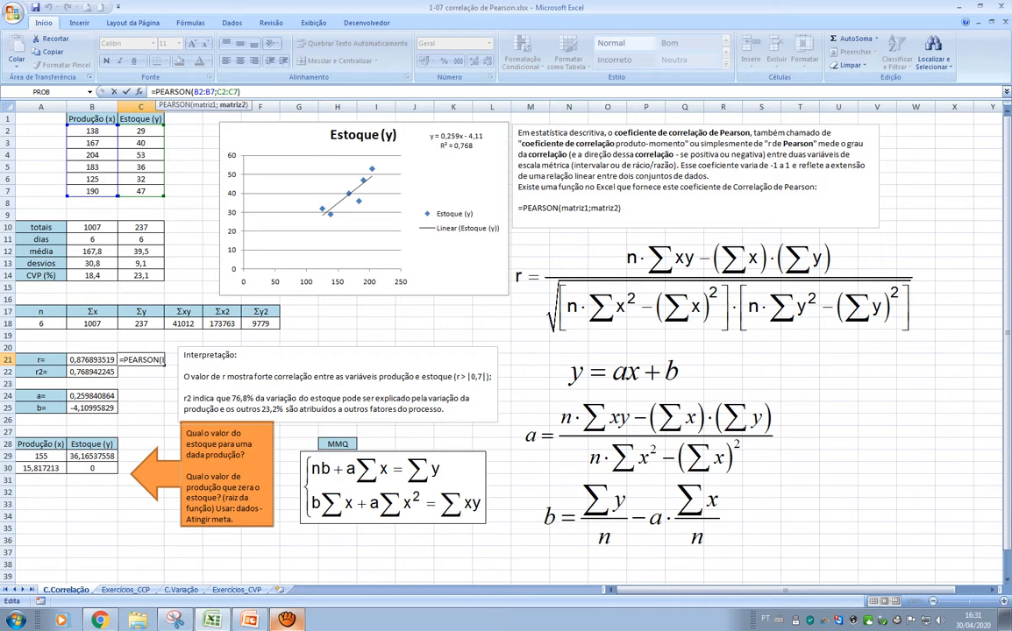
key(Return)
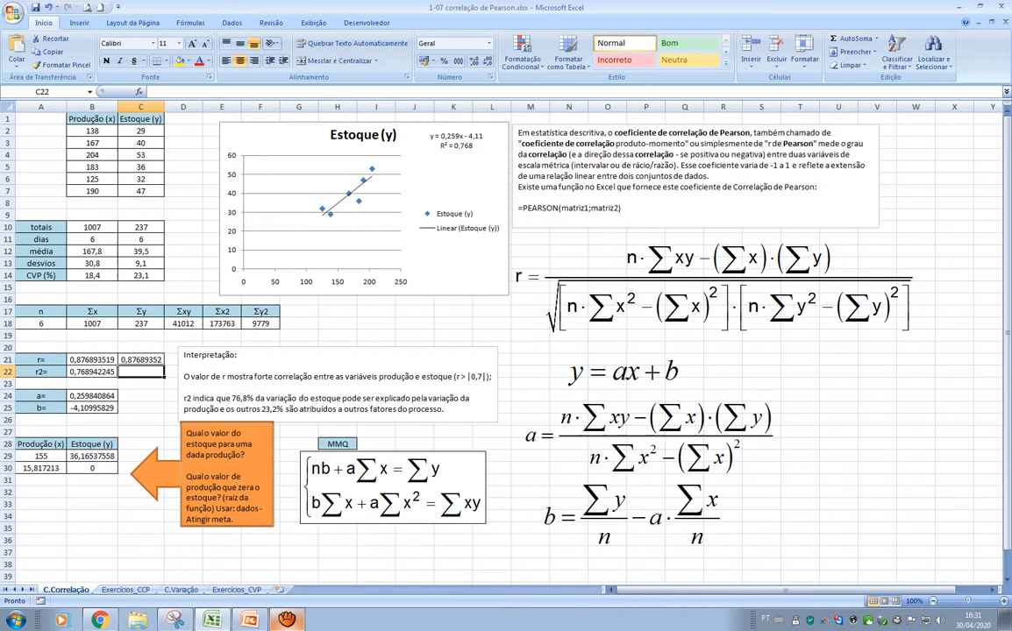
key(Up)
key(Left)
key(Right)
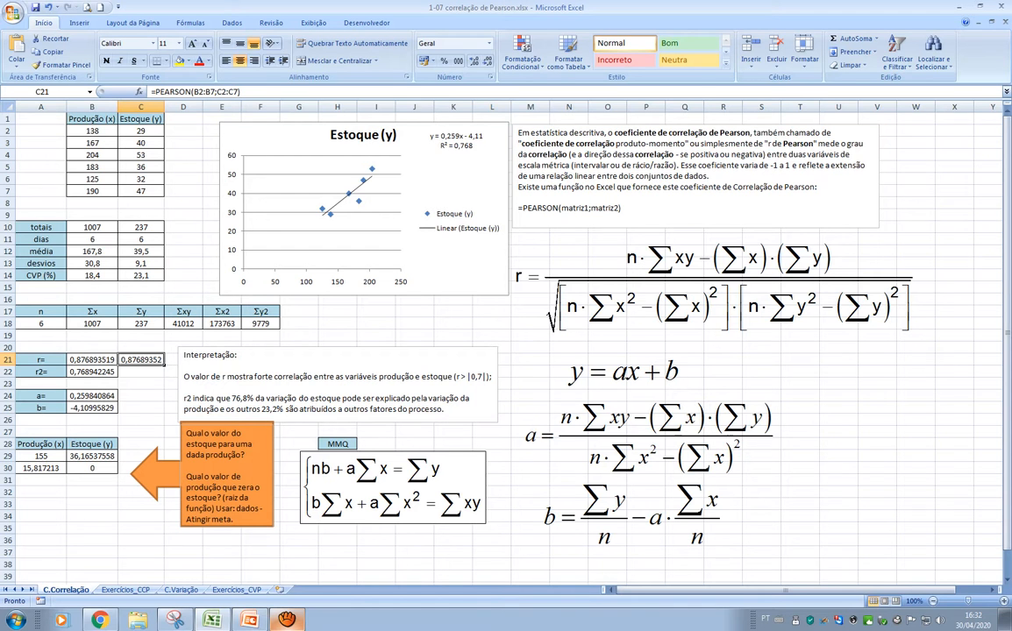
click(40, 359)
key(Right)
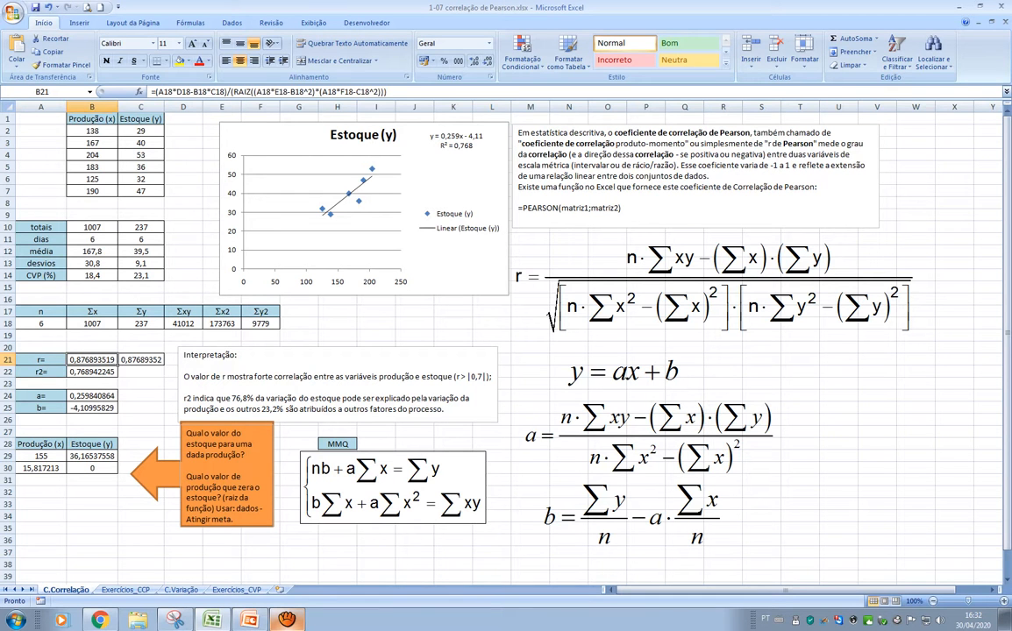
Inspect the r2 formula in B22 and the correlation coefficient cell it squares
click(92, 371)
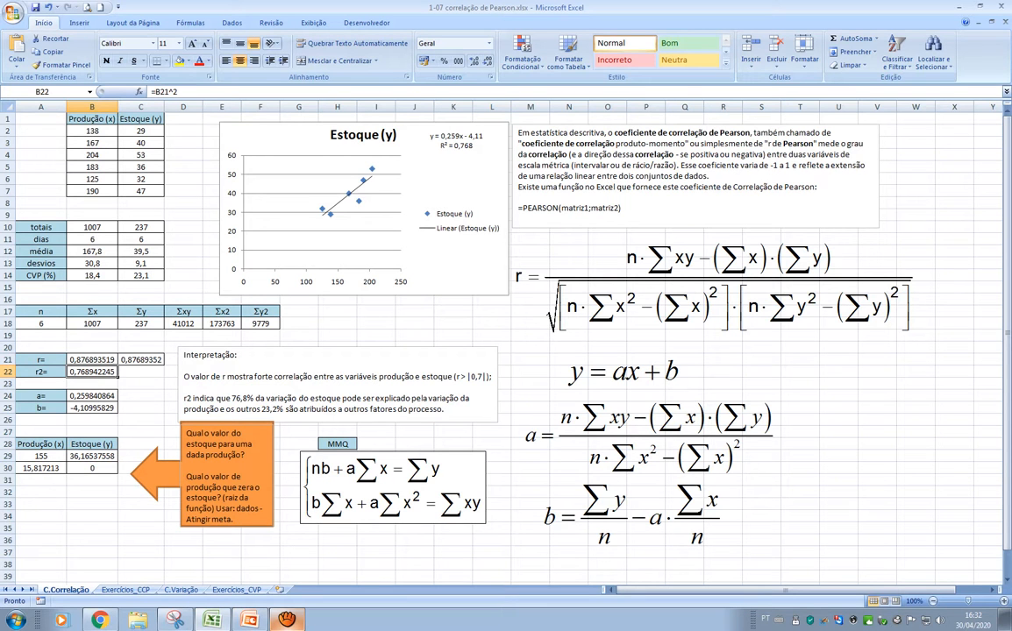
click(41, 371)
click(92, 359)
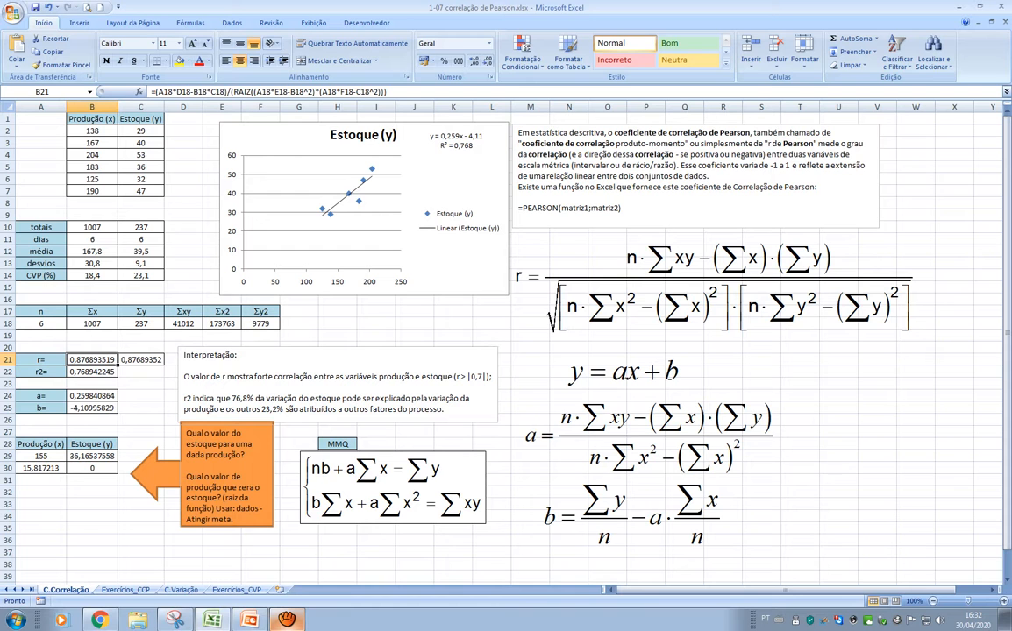
click(92, 372)
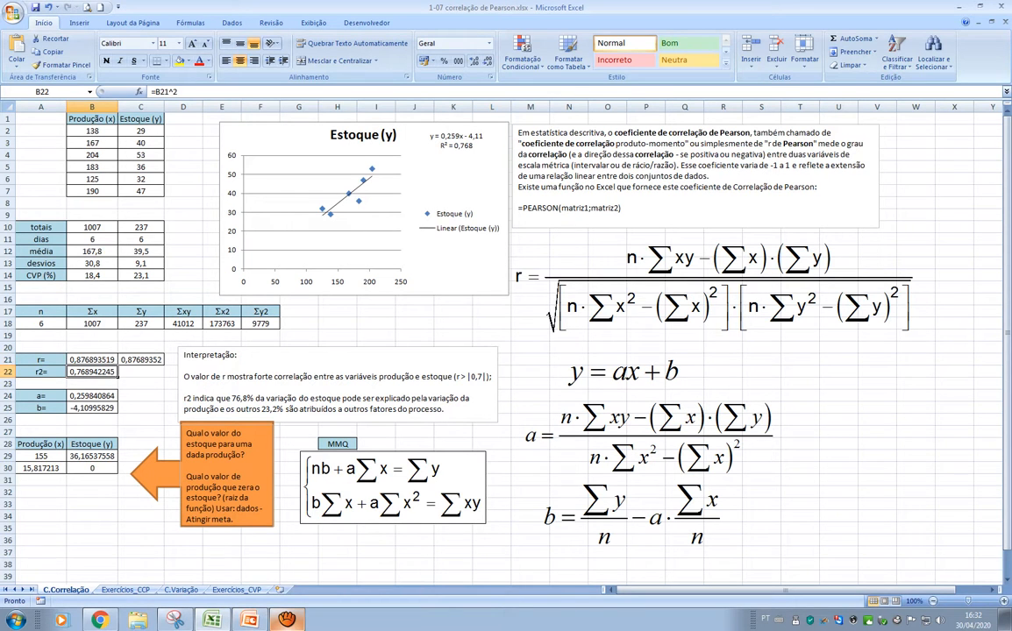
key(F2)
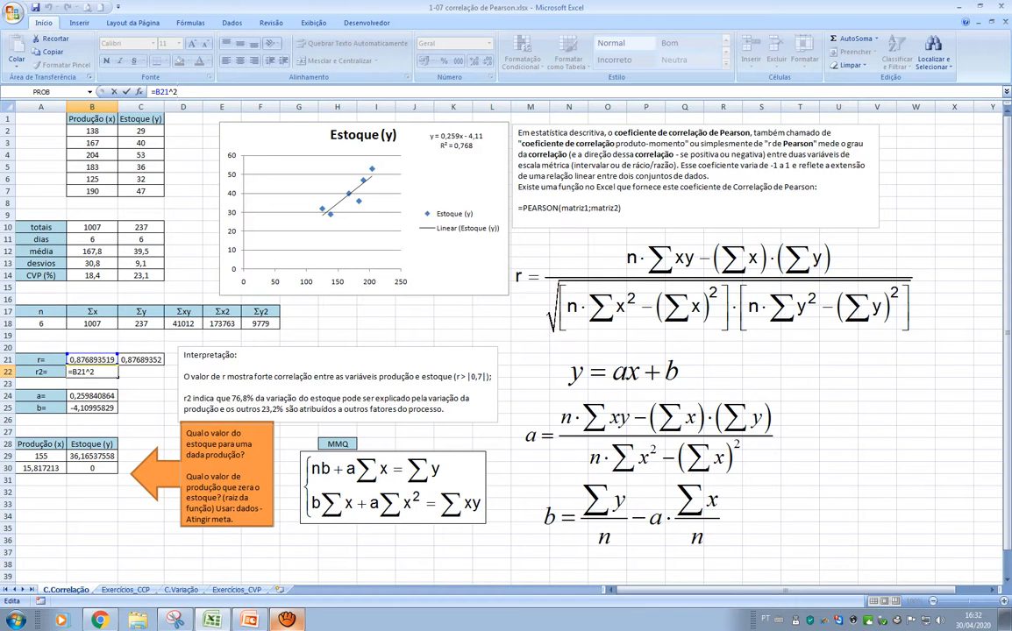
key(ctrl+Return)
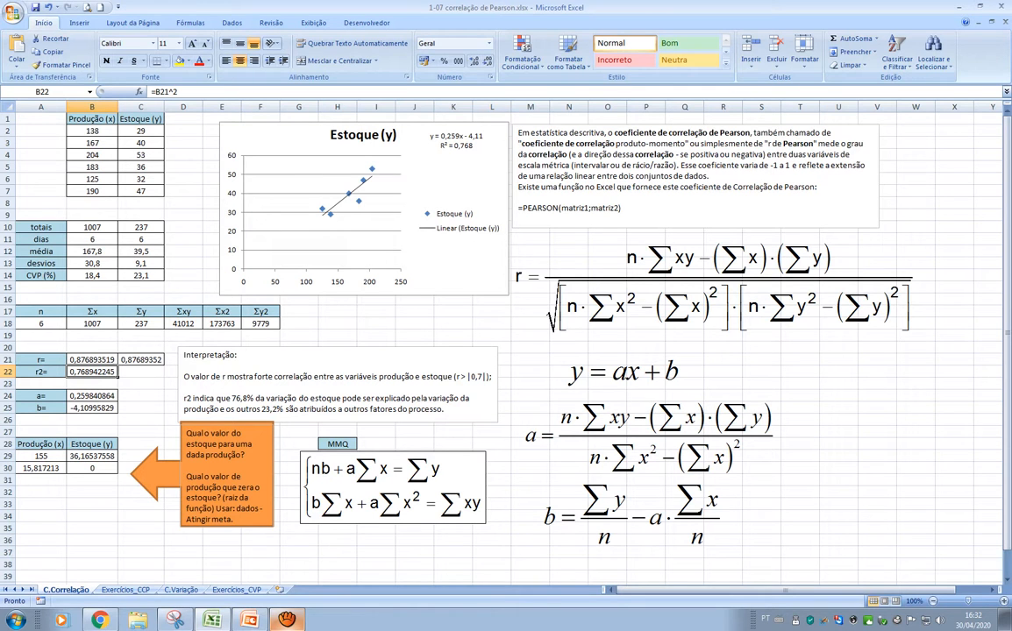
Review the line equation y = ax + b and inspect the slope formula for a in B24 against its written equation
click(624, 372)
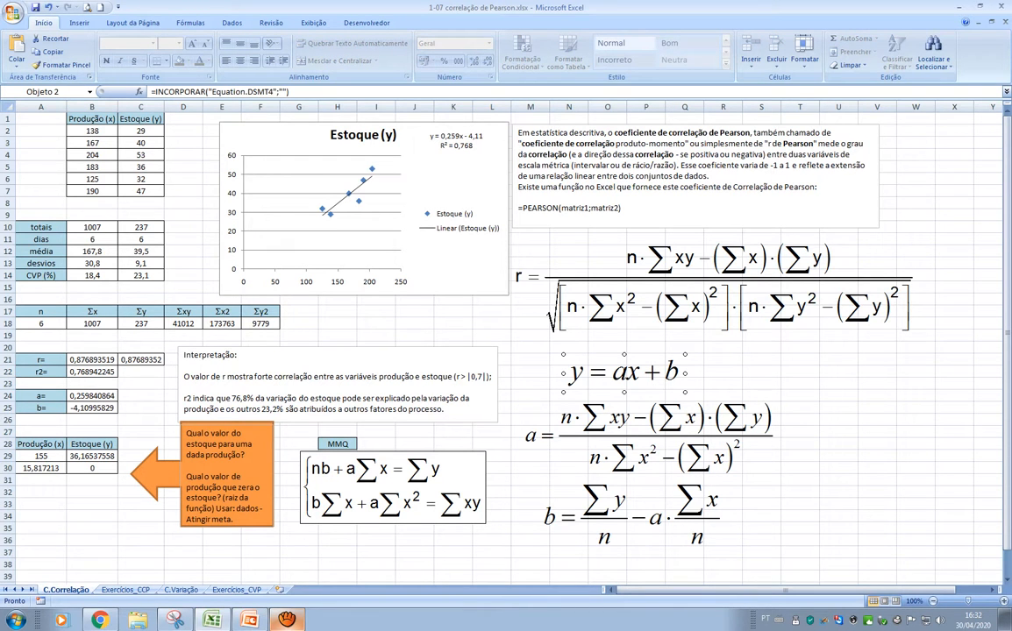
click(838, 433)
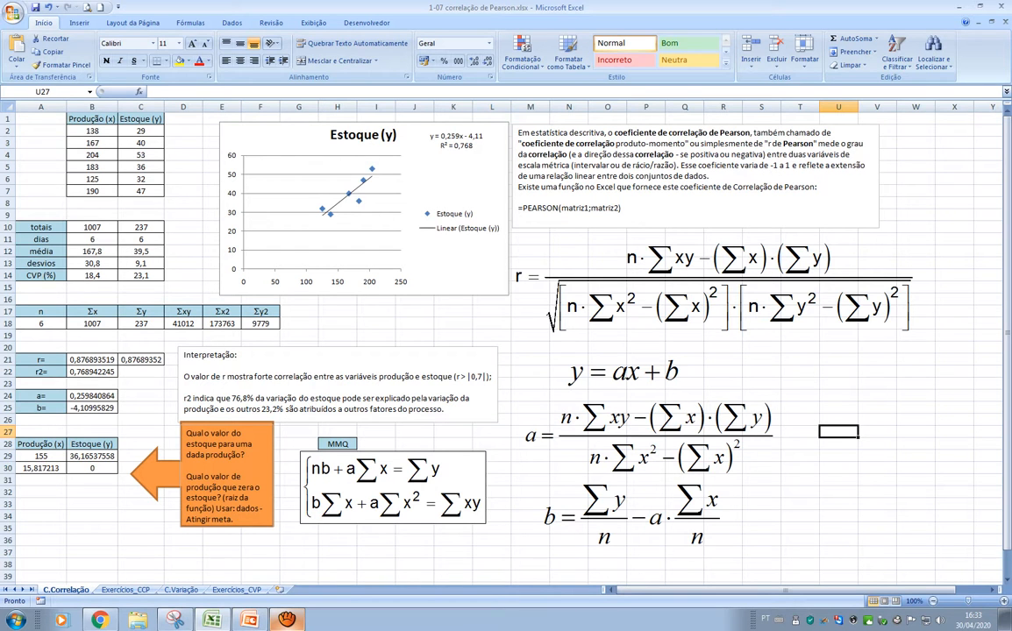
click(92, 397)
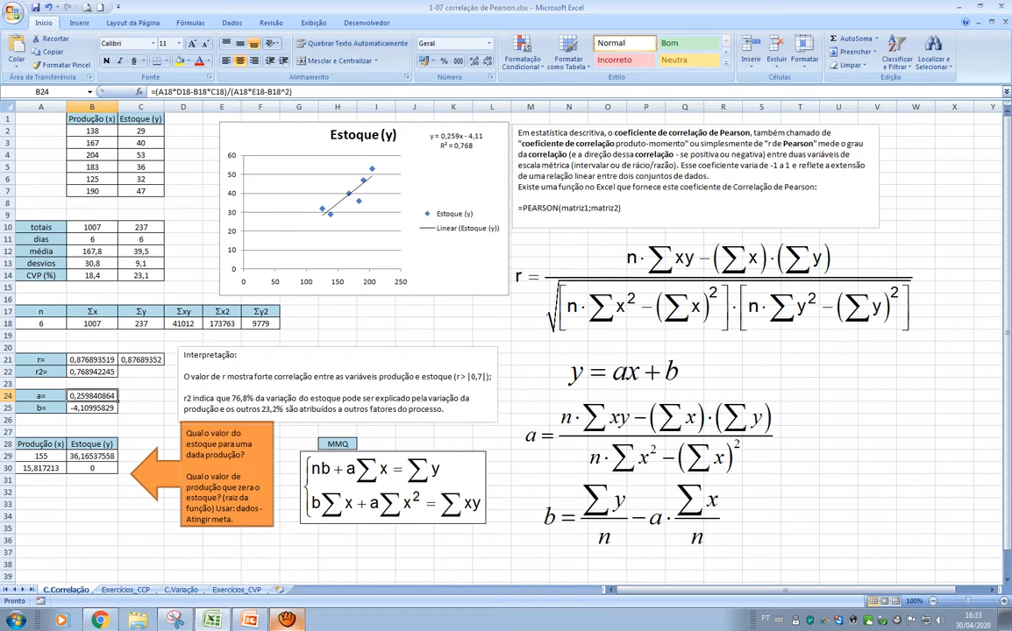
key(F2)
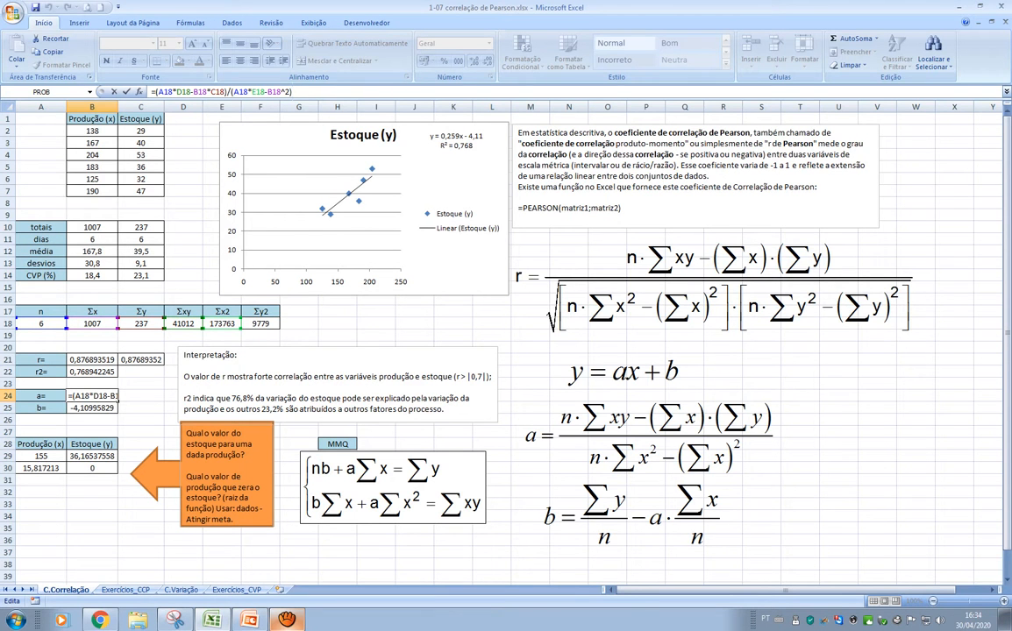
key(Return)
click(92, 397)
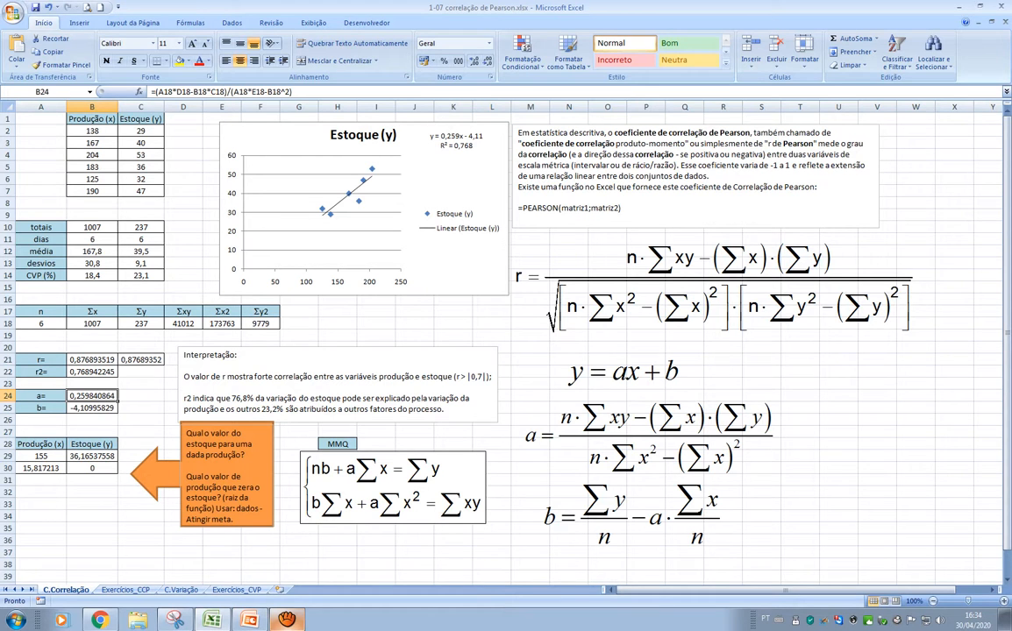
Inspect the intercept formula for b in B25 and the sum, slope and n cells it references
click(41, 408)
click(92, 408)
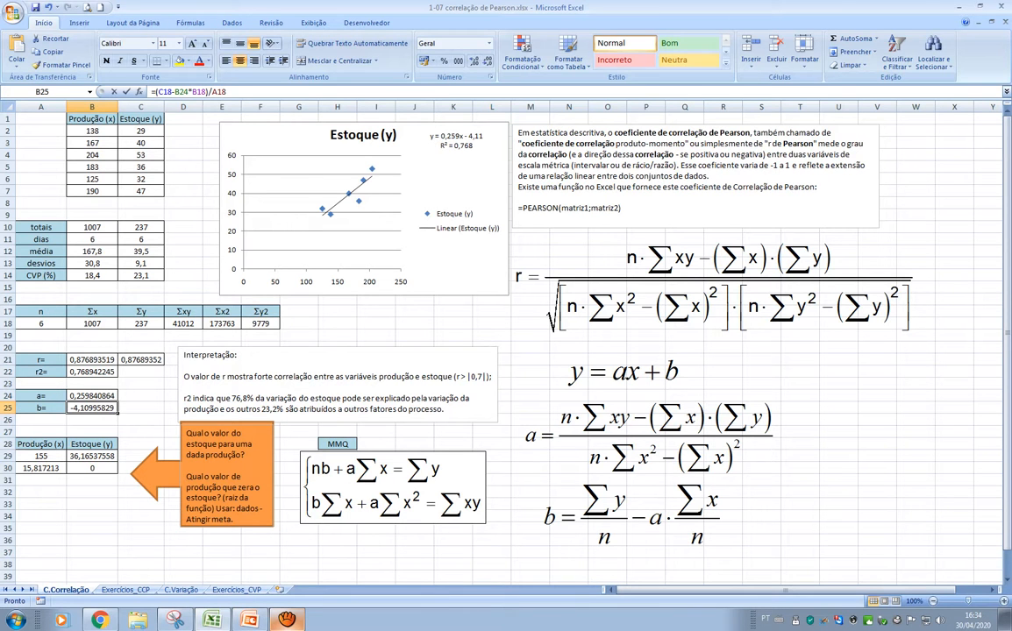
click(233, 92)
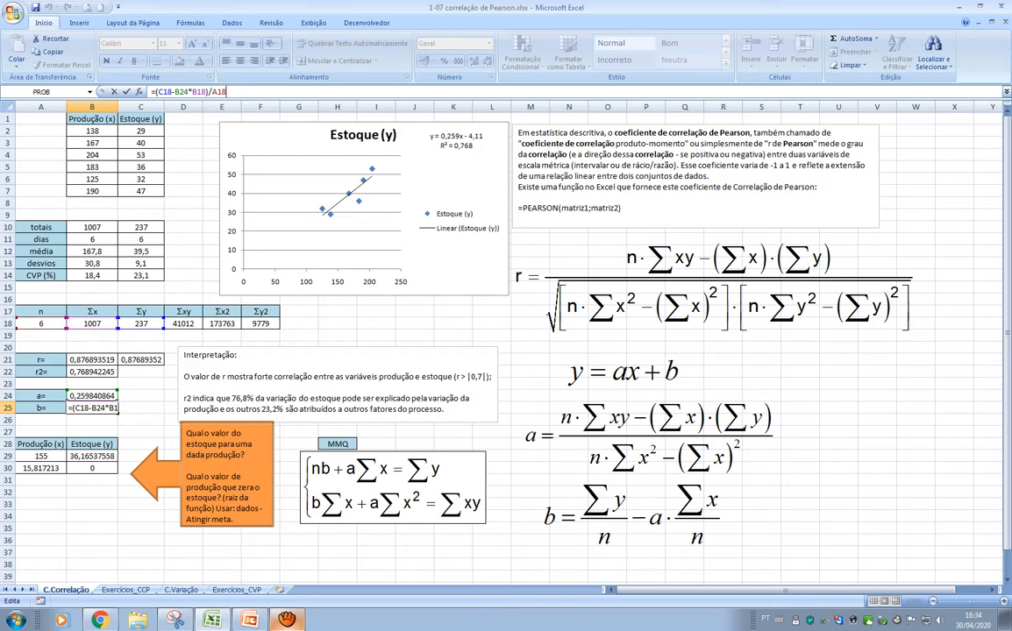
key(Return)
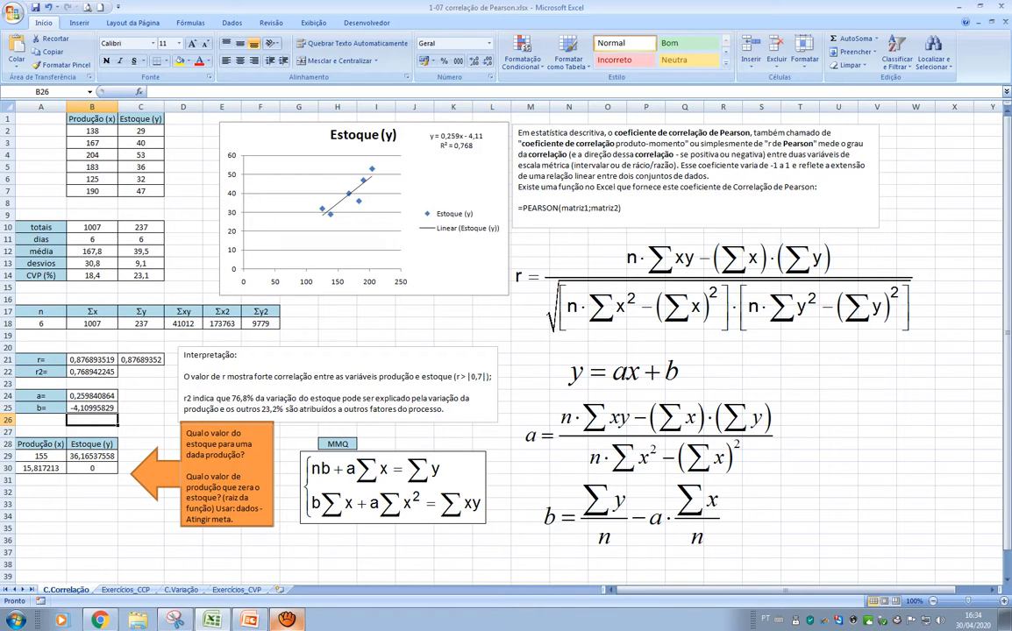
key(Up)
key(Up)
key(Down)
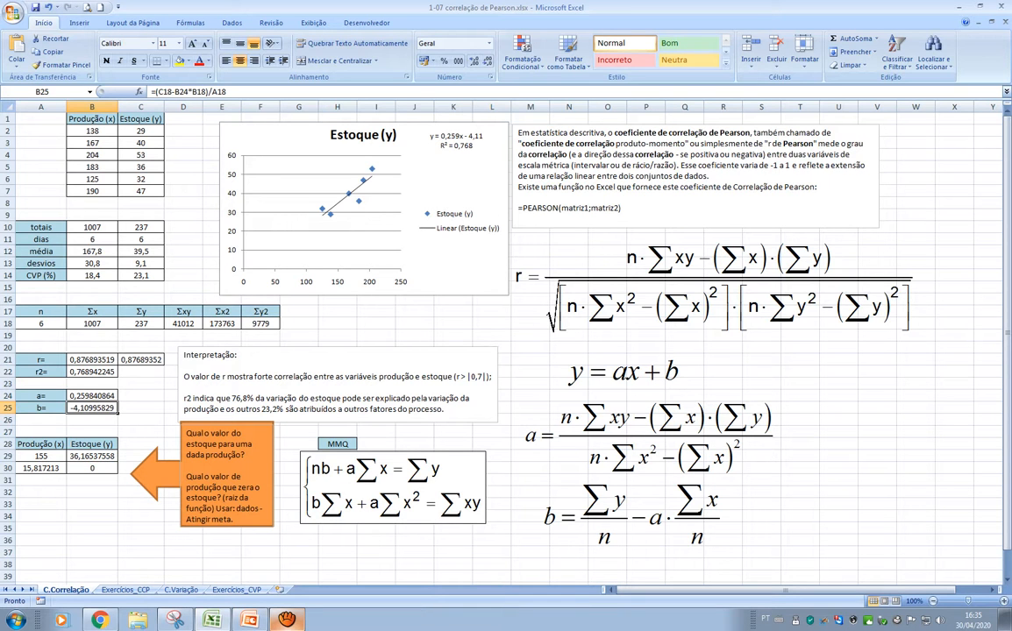
click(42, 456)
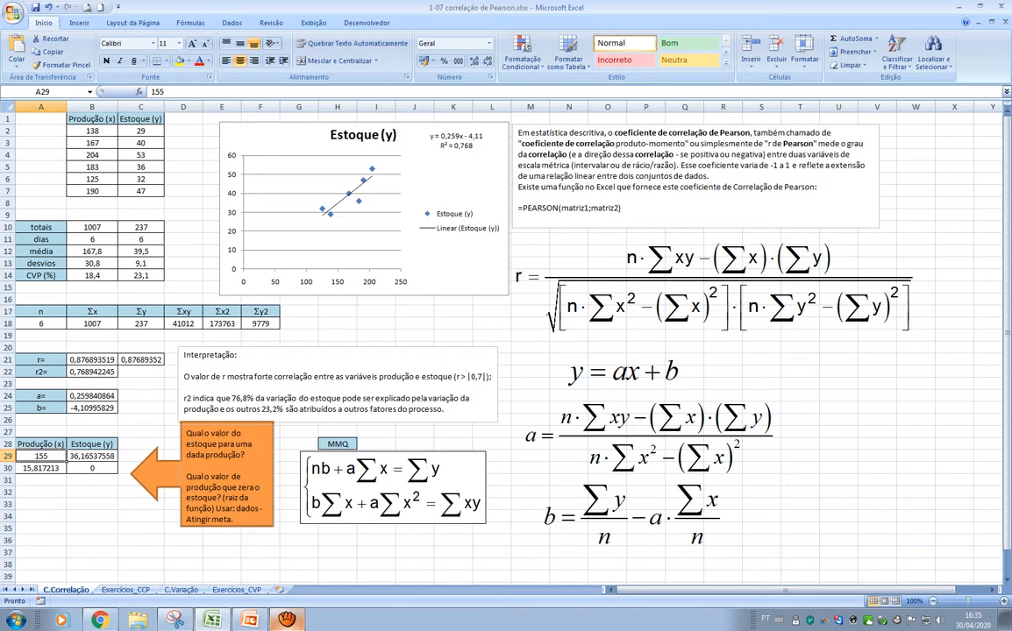
click(443, 180)
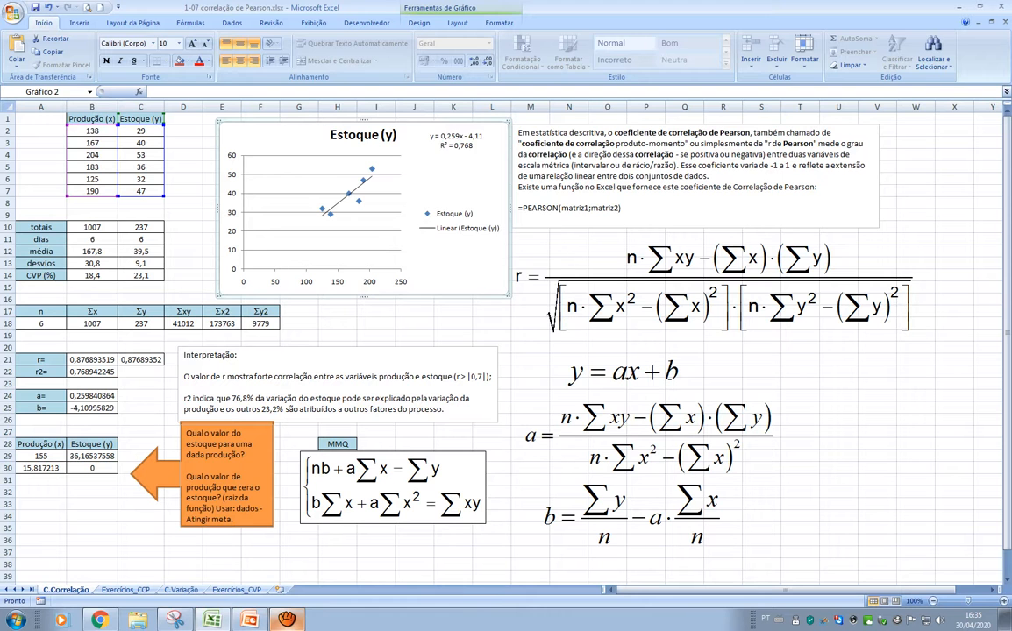
right_click(416, 124)
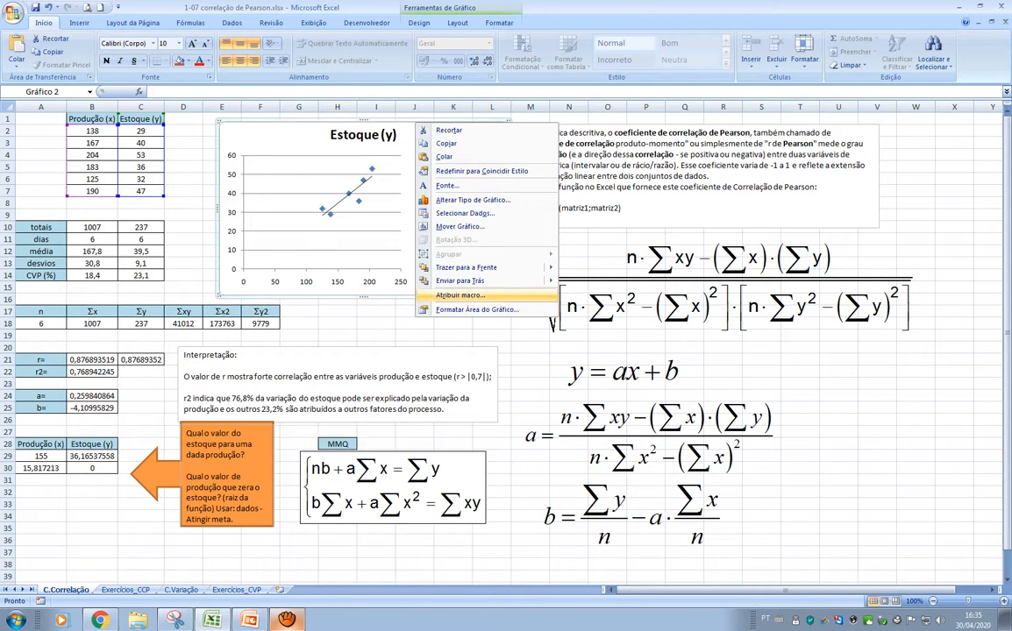
key(Escape)
Add a linear trendline to the Estoque (y) scatter series, displaying its equation and R-squared value on the chart
click(356, 189)
click(349, 193)
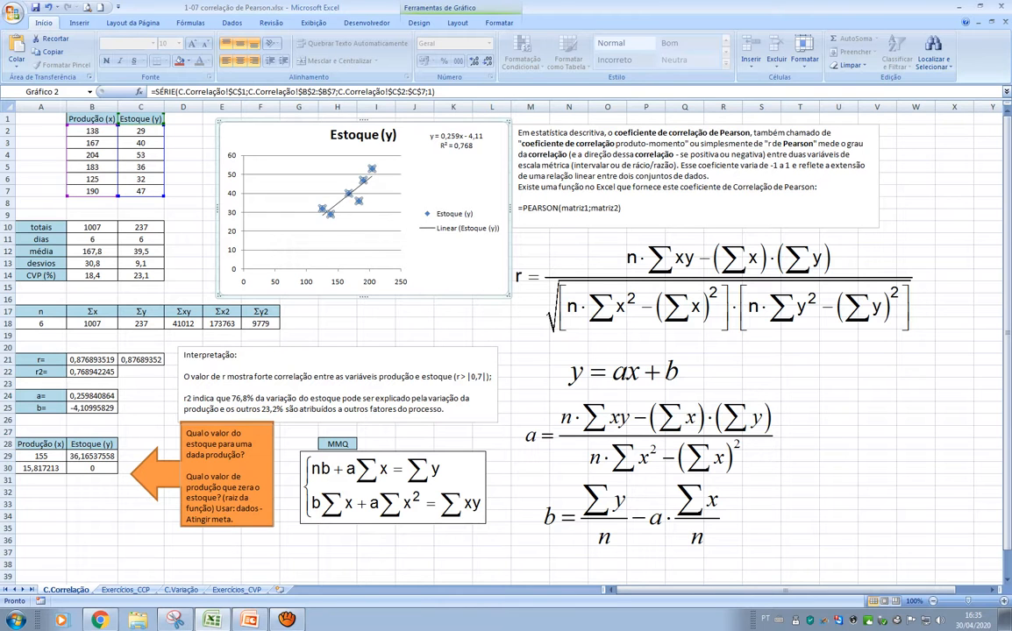
right_click(363, 177)
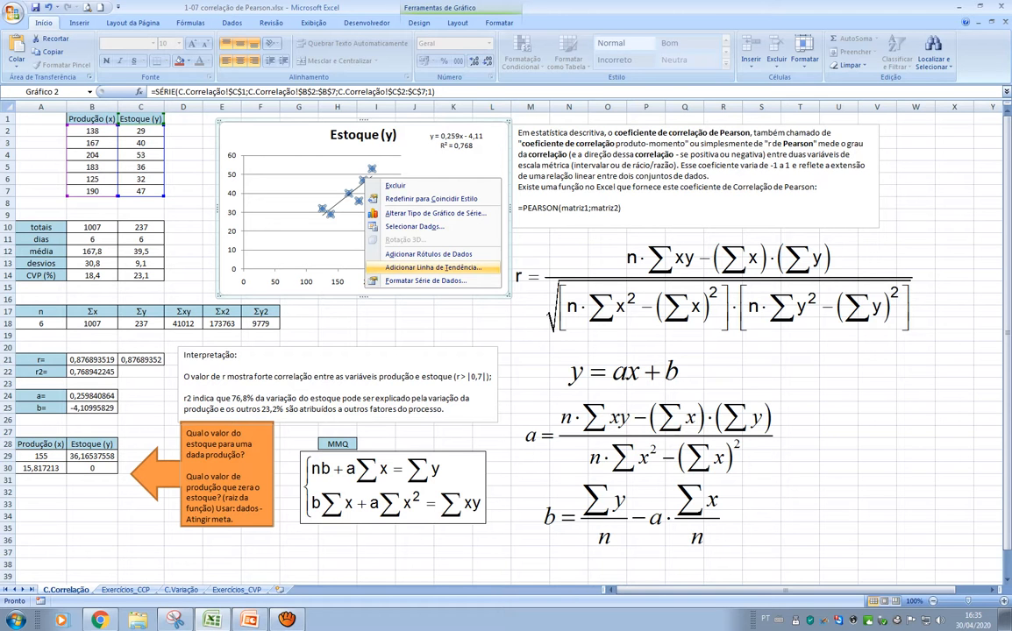
click(432, 267)
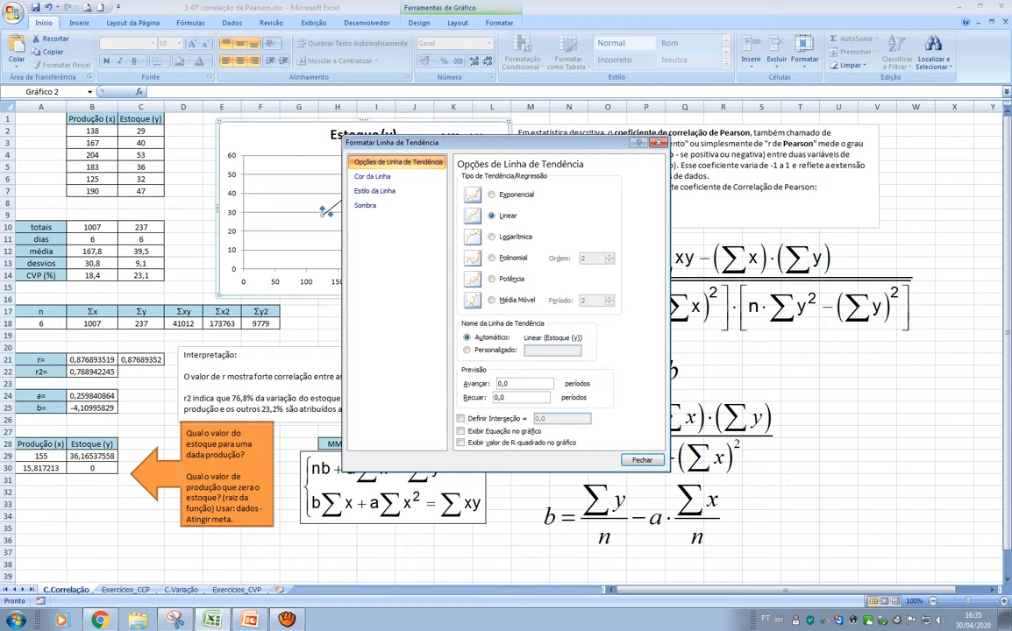
click(461, 432)
click(462, 442)
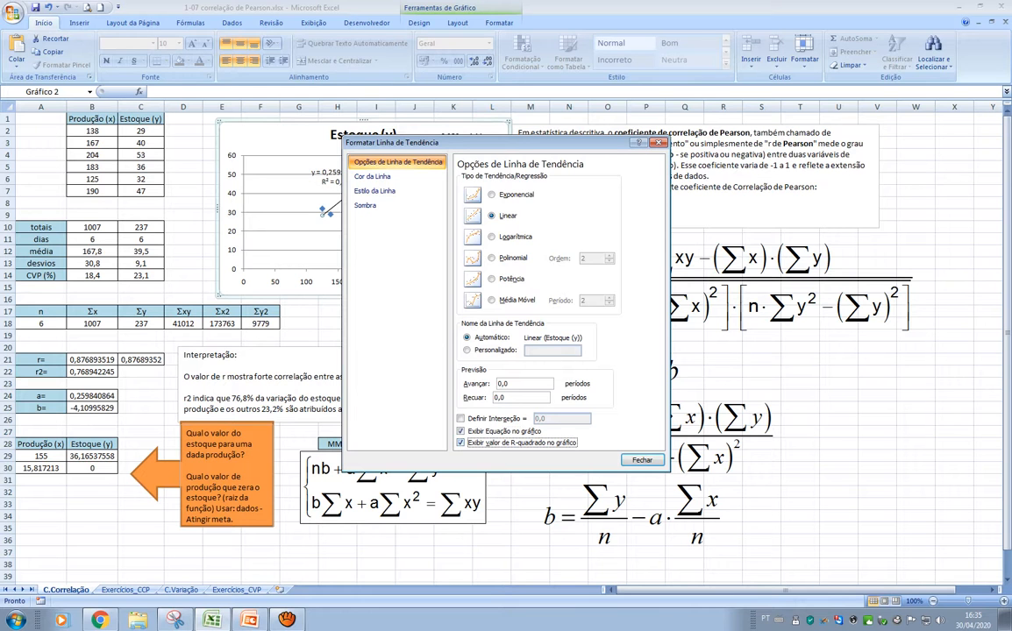
click(641, 461)
Move the new trendline's equation and R² label beneath the existing one beside the plot, and compare it with the r2 cell B22
click(326, 172)
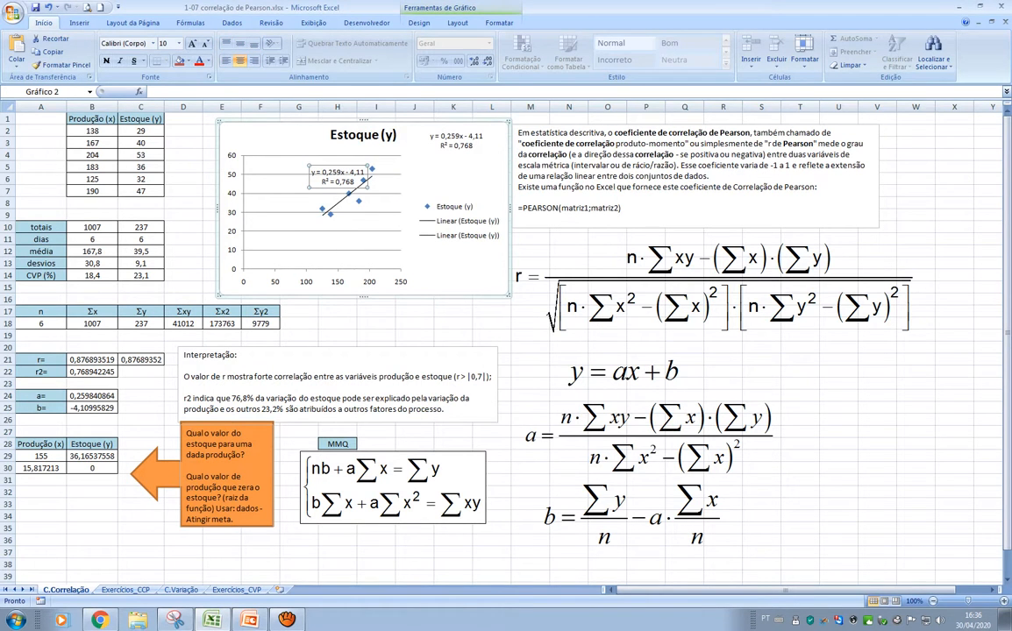
drag(338, 176, 302, 160)
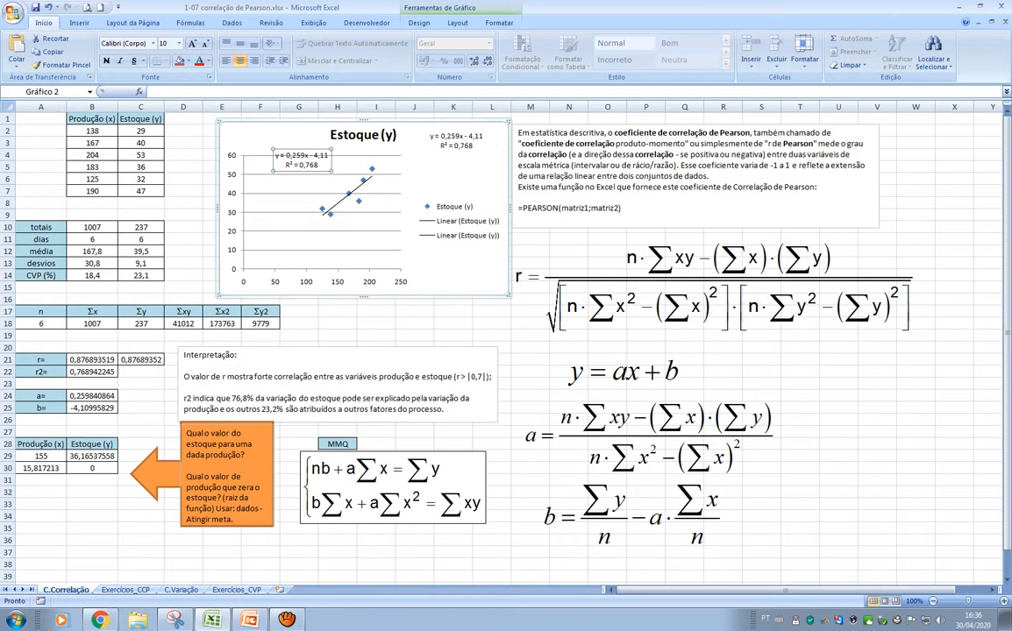
drag(302, 160, 464, 176)
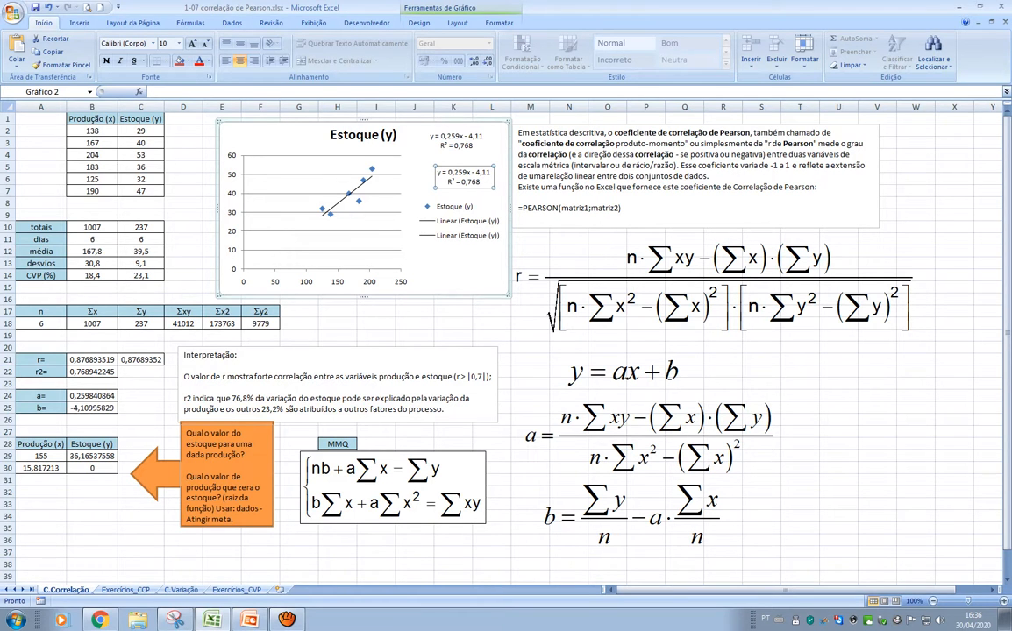
click(92, 372)
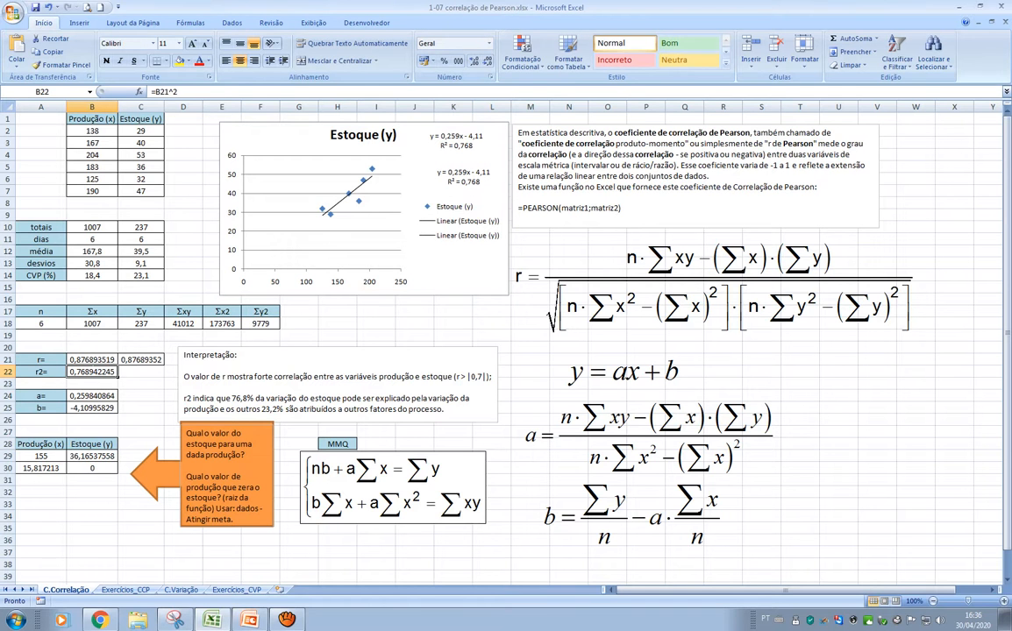
click(464, 177)
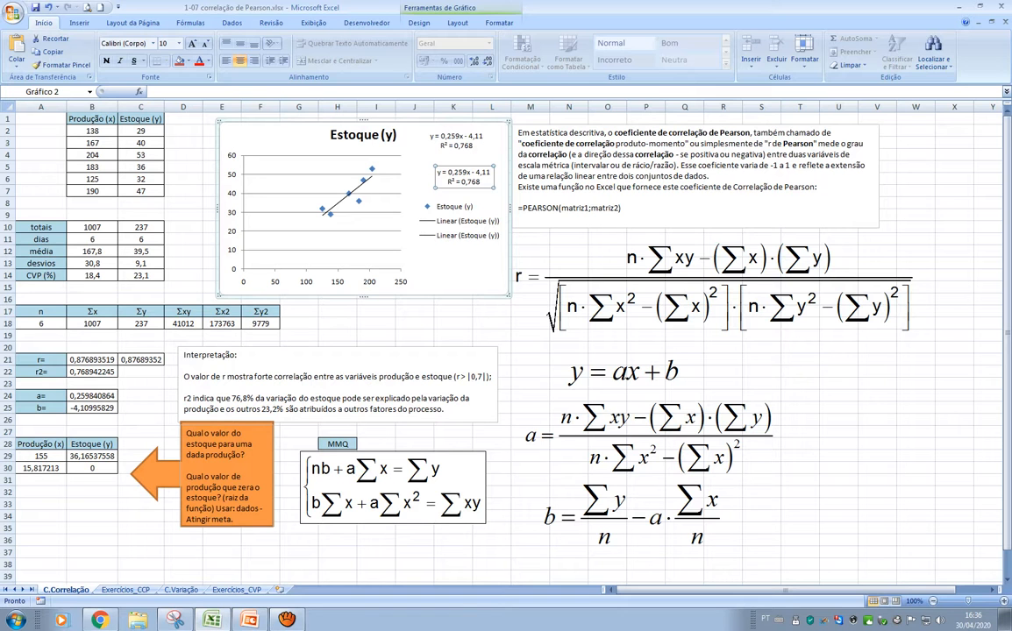
Examine the slope in B24, the orange note's first question about stock for a given production, and cells A29 and B29
click(92, 396)
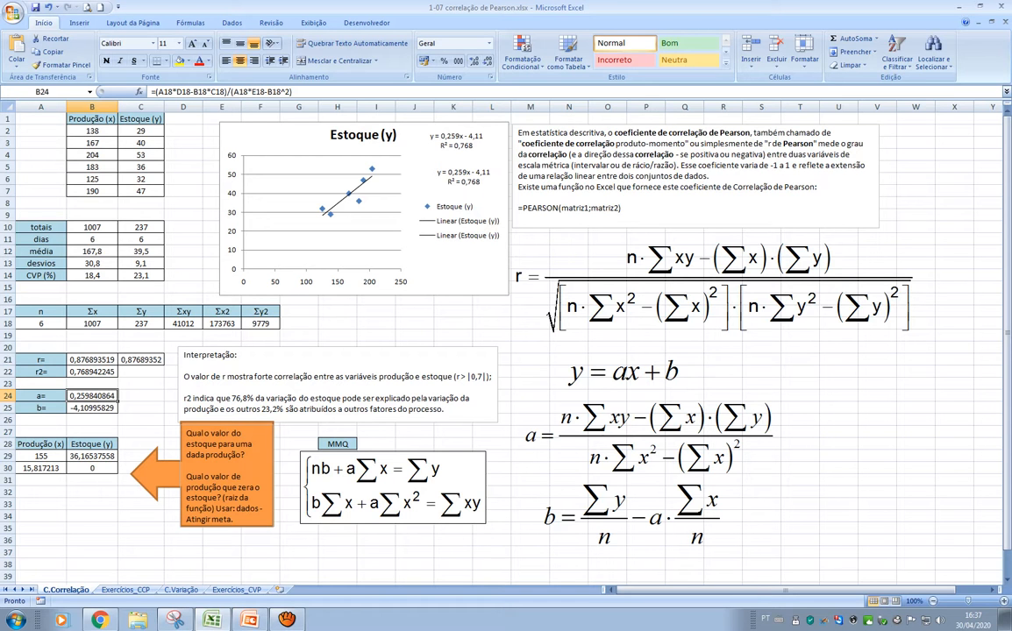
click(243, 455)
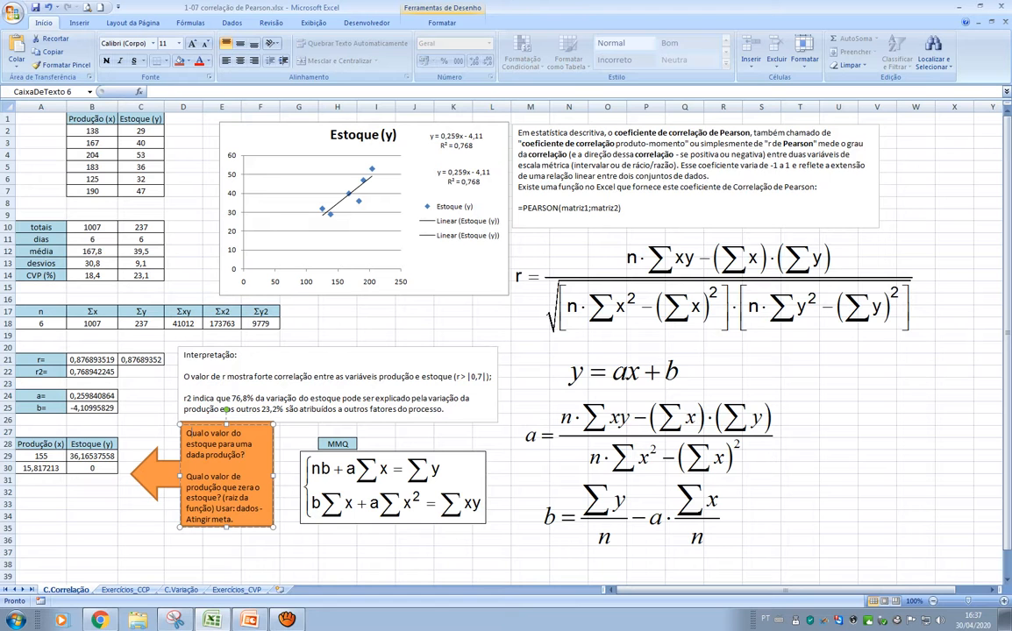
drag(186, 433, 246, 455)
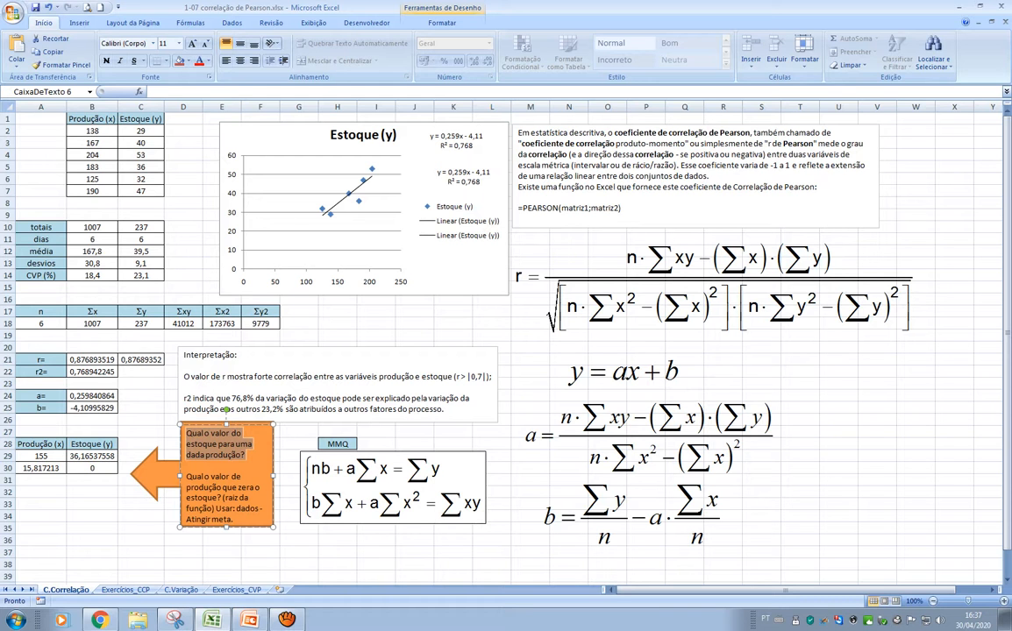
click(41, 456)
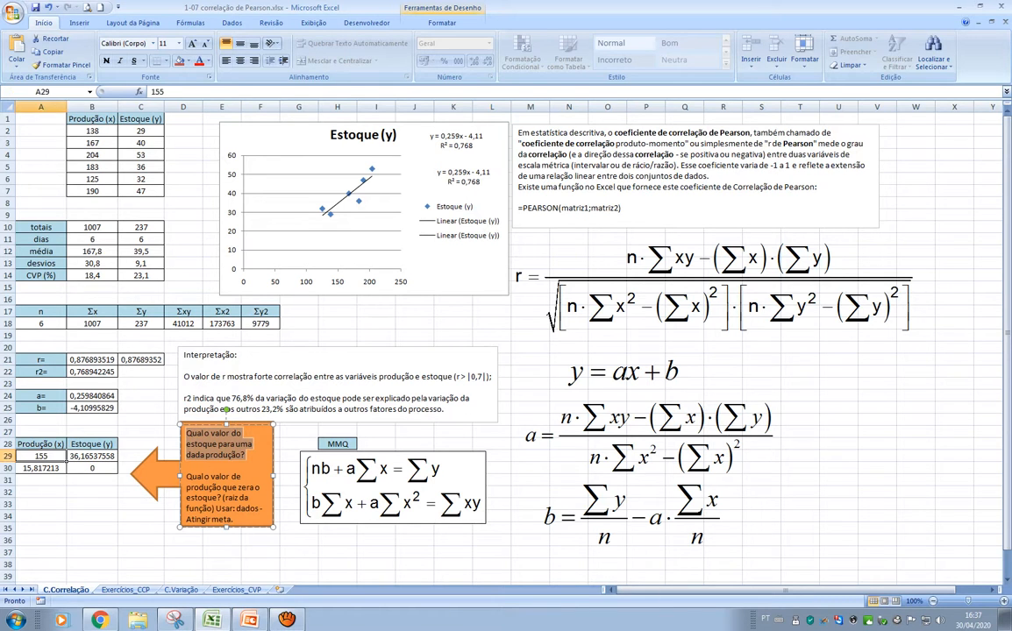
click(92, 456)
click(41, 456)
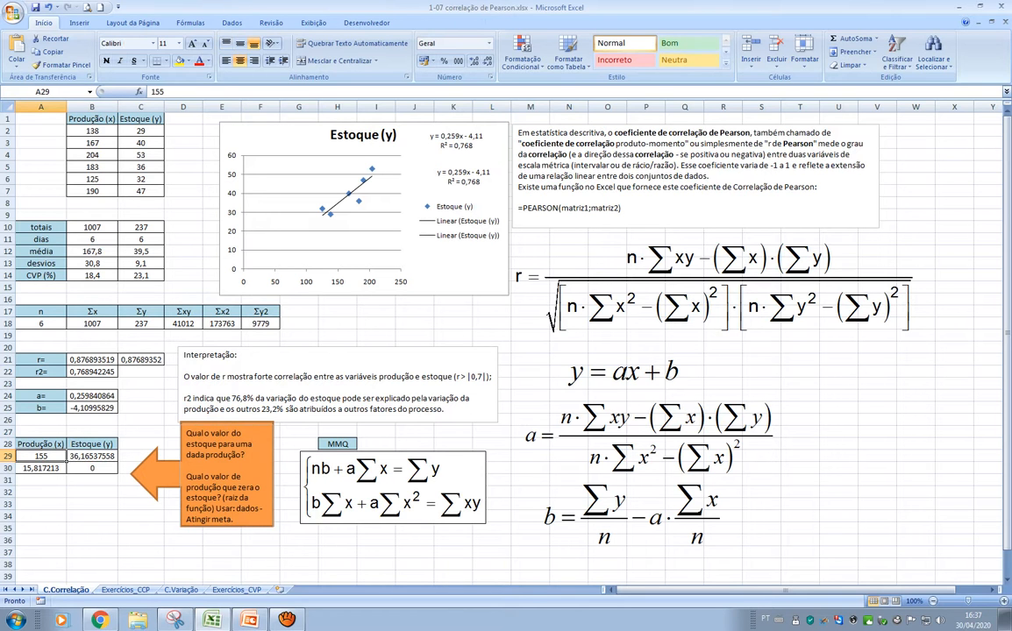
click(92, 456)
Set the production in A29 to 120 and inspect the stock prediction formula in B29
click(41, 456)
text(120)
key(Return)
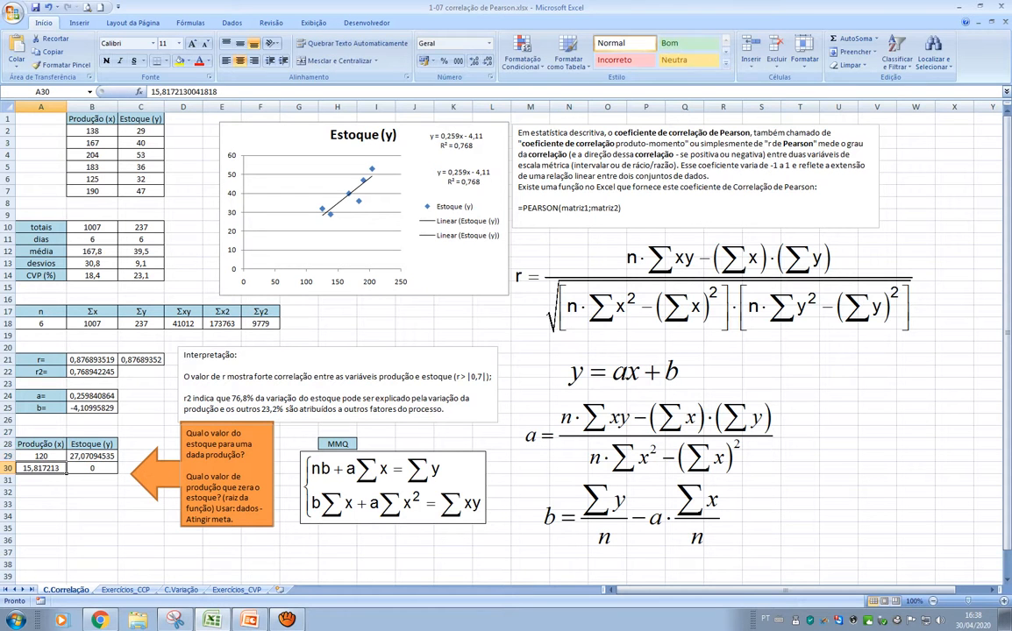
click(92, 456)
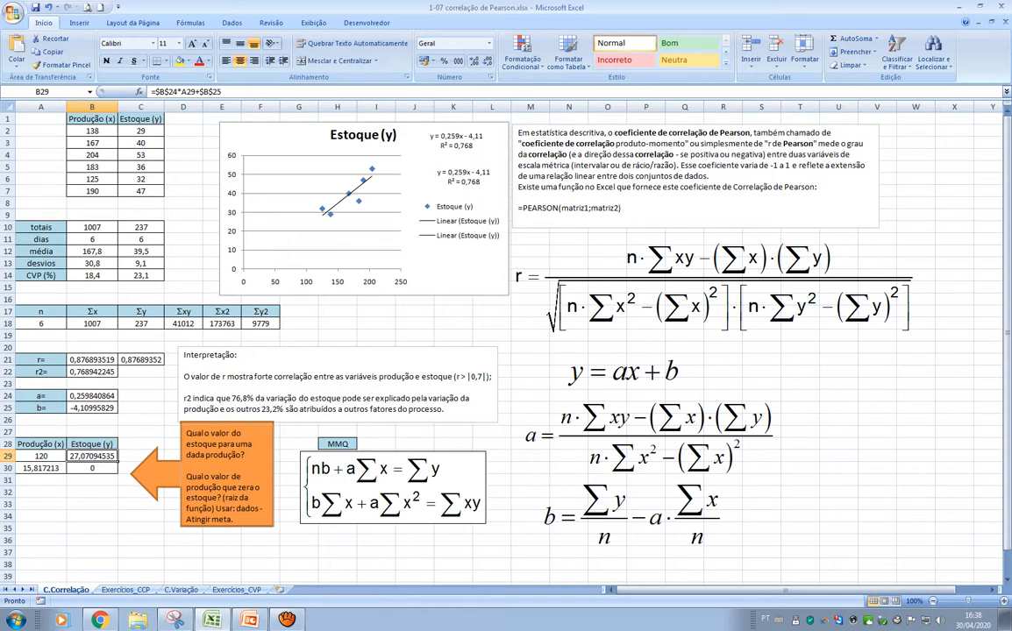
key(F2)
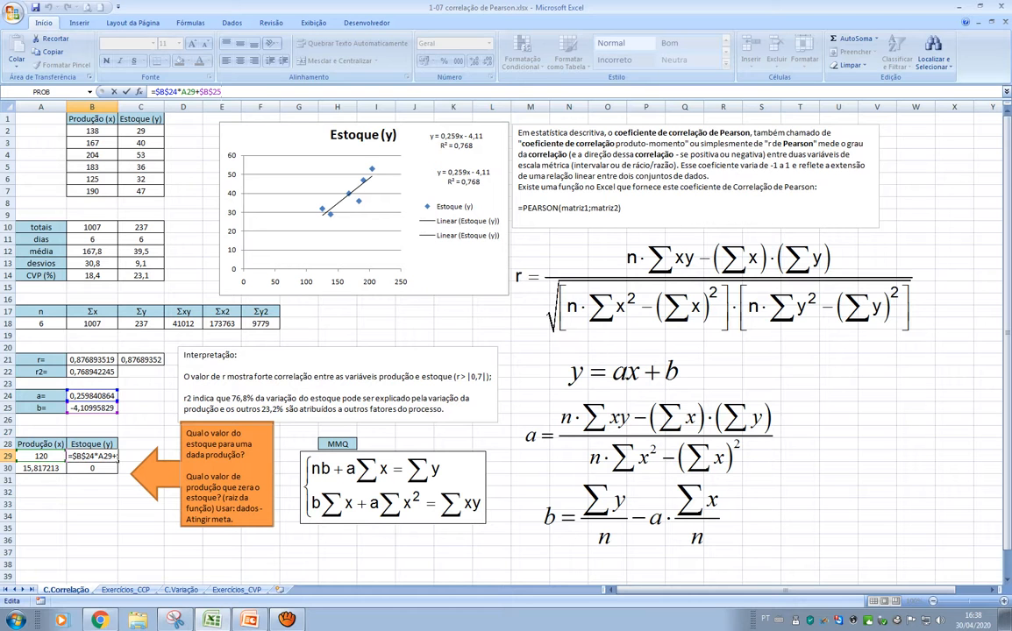
Try production values of 0, 1, 2 and 10 in A29
click(41, 456)
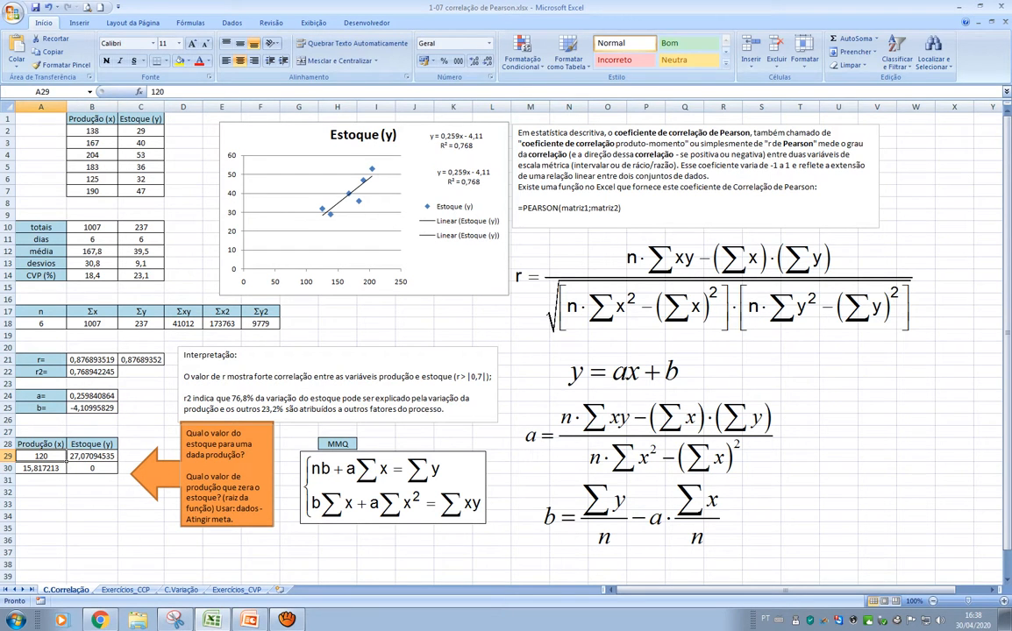
text(0)
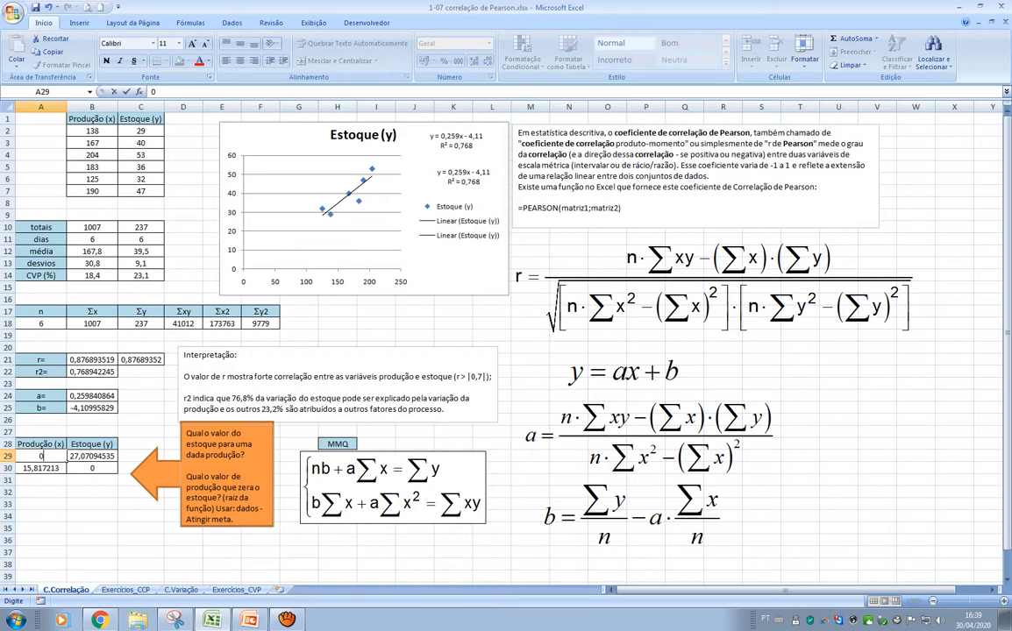
key(Return)
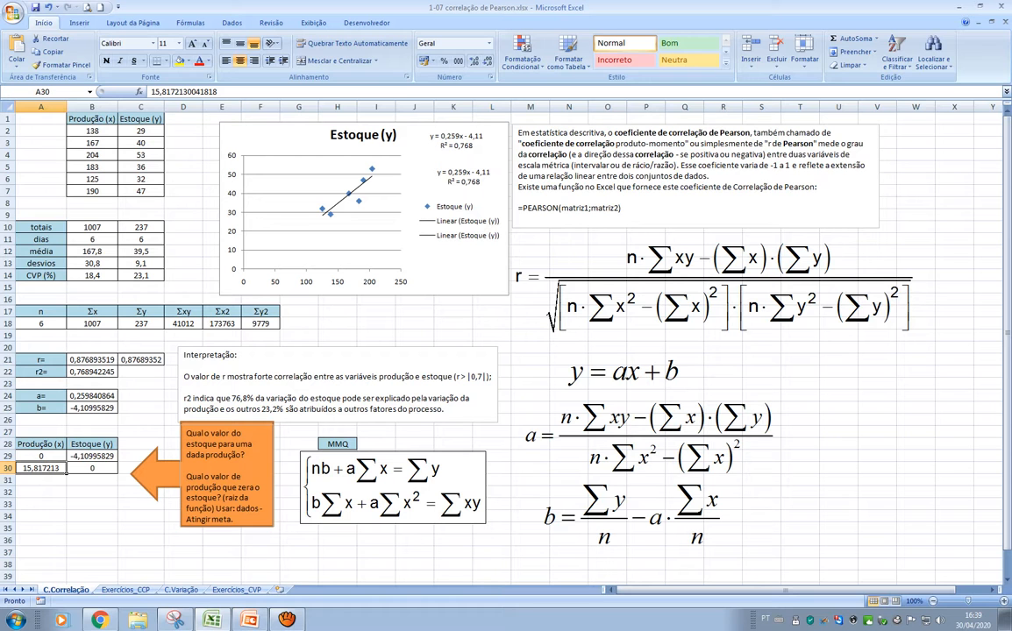
click(66, 457)
text(1)
key(Return)
click(63, 456)
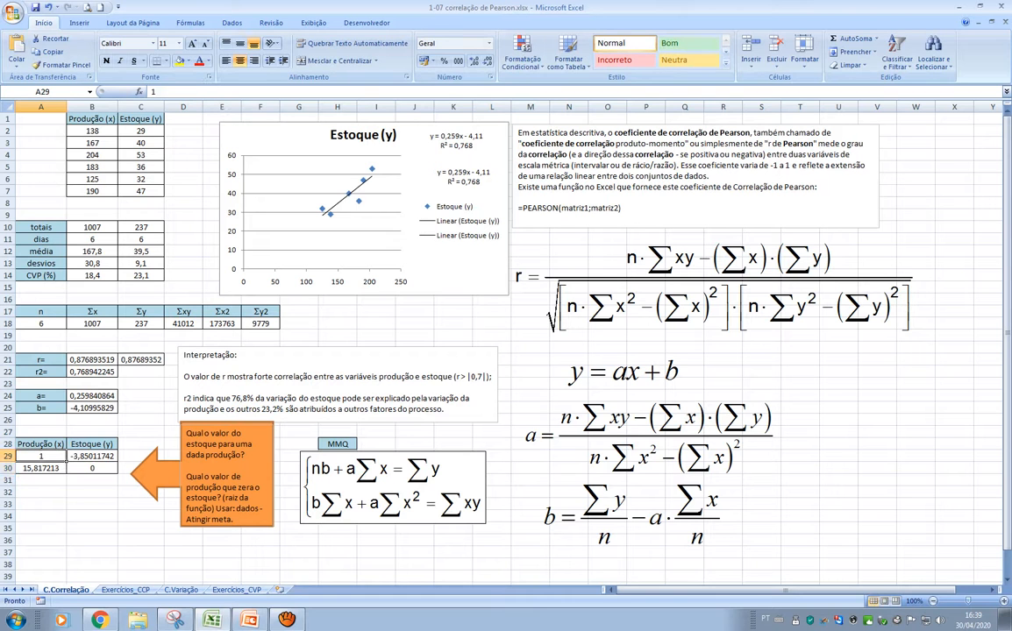
text(2)
key(Return)
click(44, 456)
text(10)
key(Return)
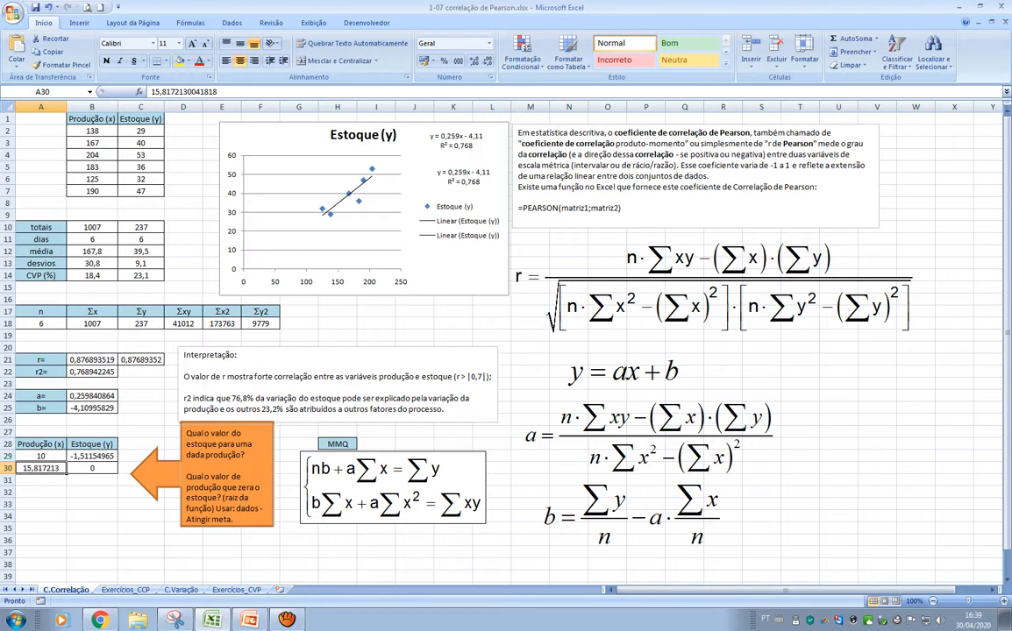
Try a production of 15 in A29, and replace it with 20
click(41, 456)
text(15)
key(Return)
click(41, 456)
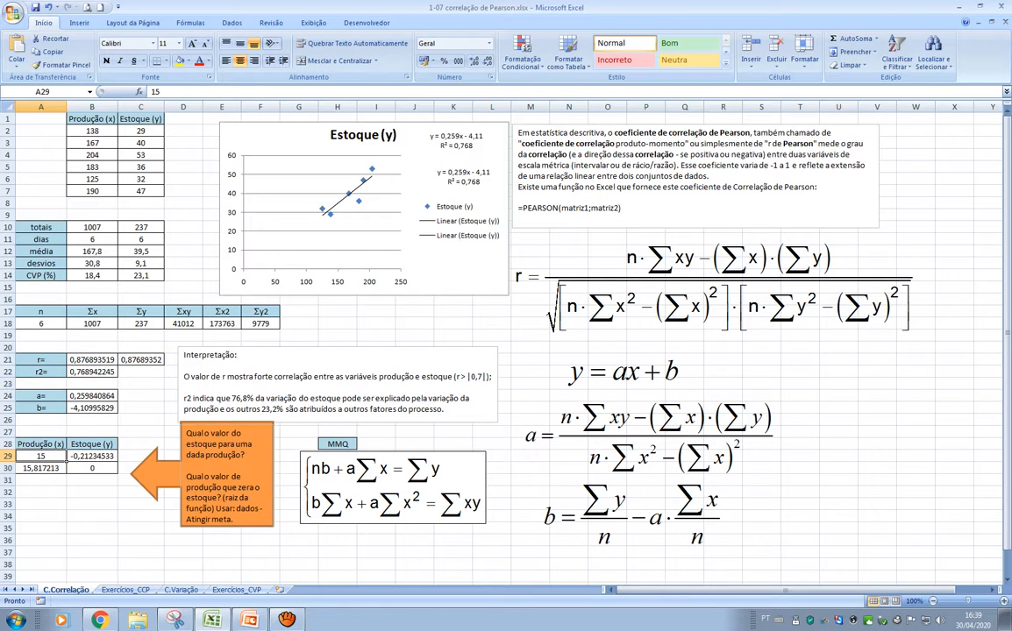
text(20)
key(Return)
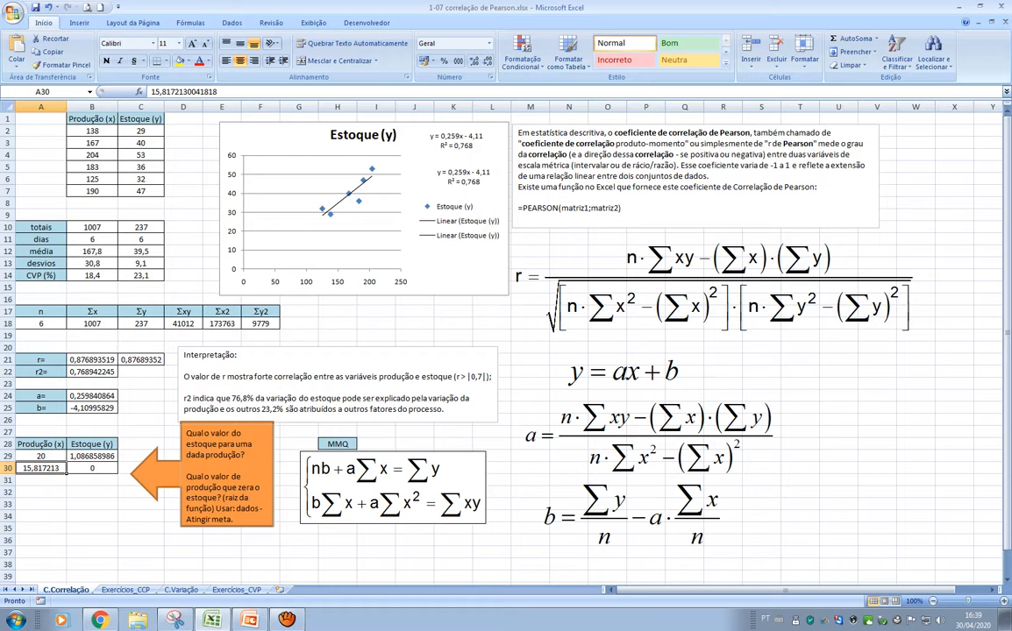
Review the orange note's second question about the production that zeroes the stock, and the matching cells A30 and B30
drag(186, 477, 250, 520)
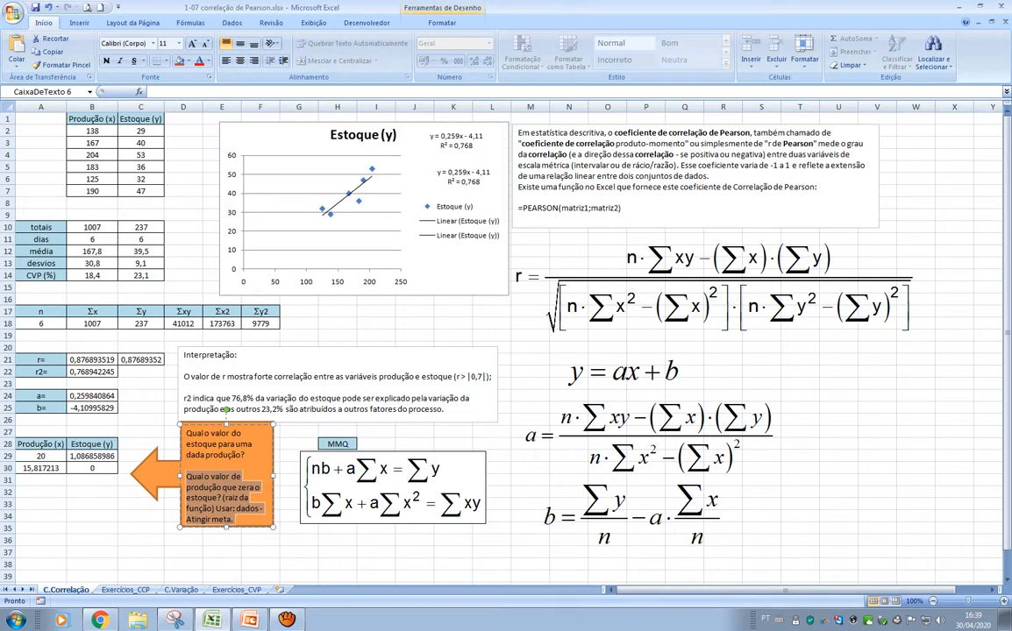
click(92, 480)
click(42, 468)
click(92, 469)
click(41, 468)
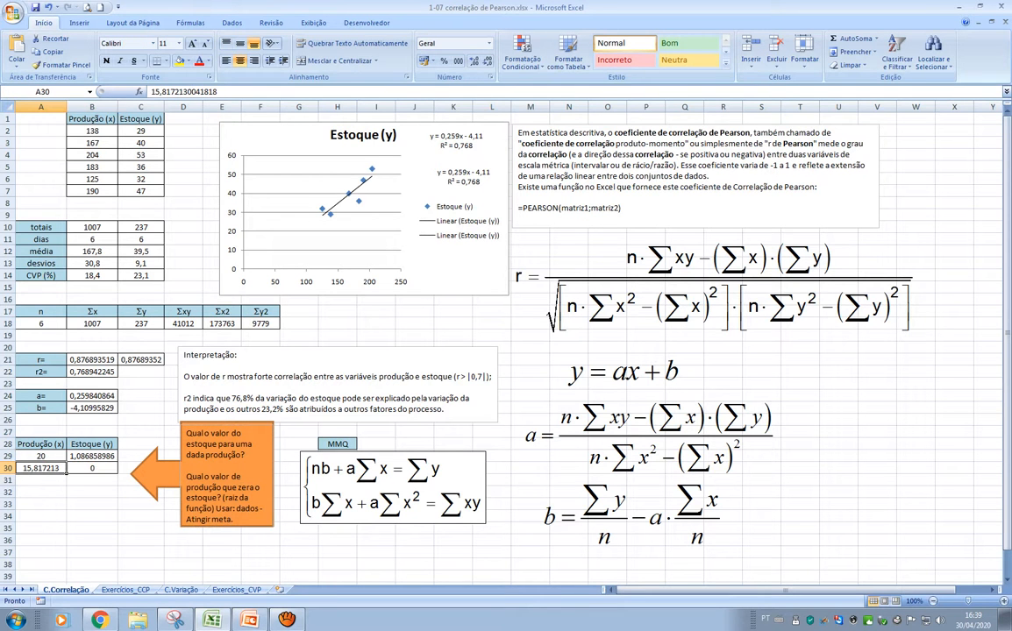
click(92, 468)
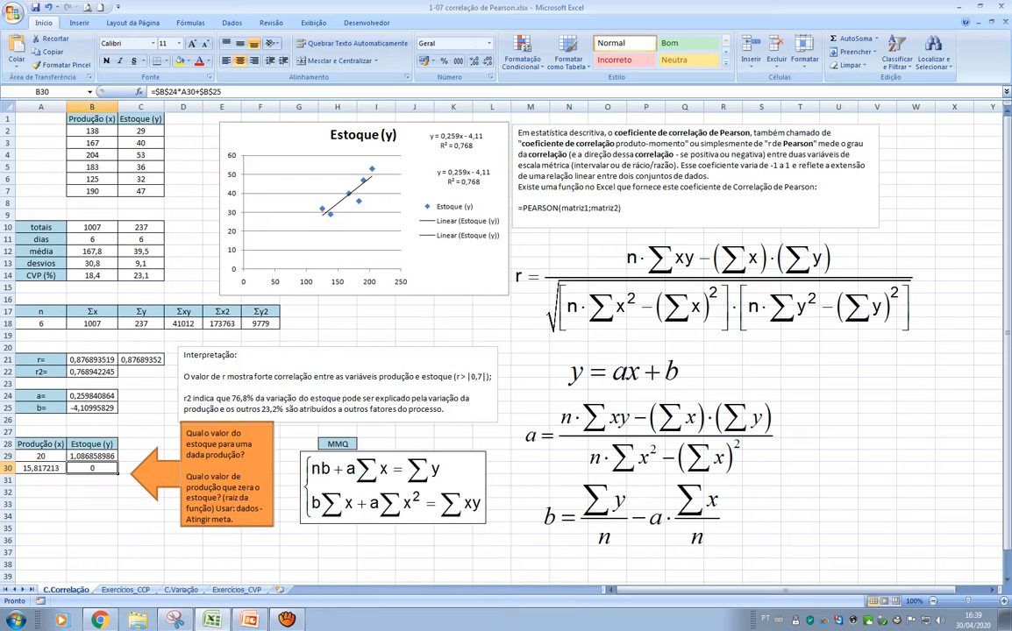
Inspect the stock formula in B30 and compare it with the one in B29
double_click(92, 468)
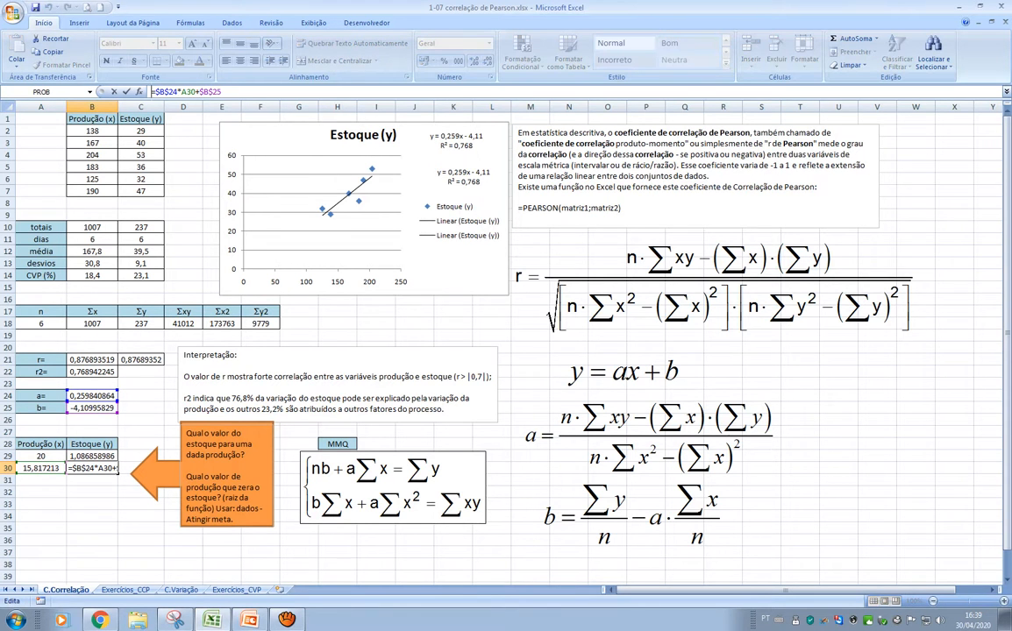
key(Escape)
click(92, 456)
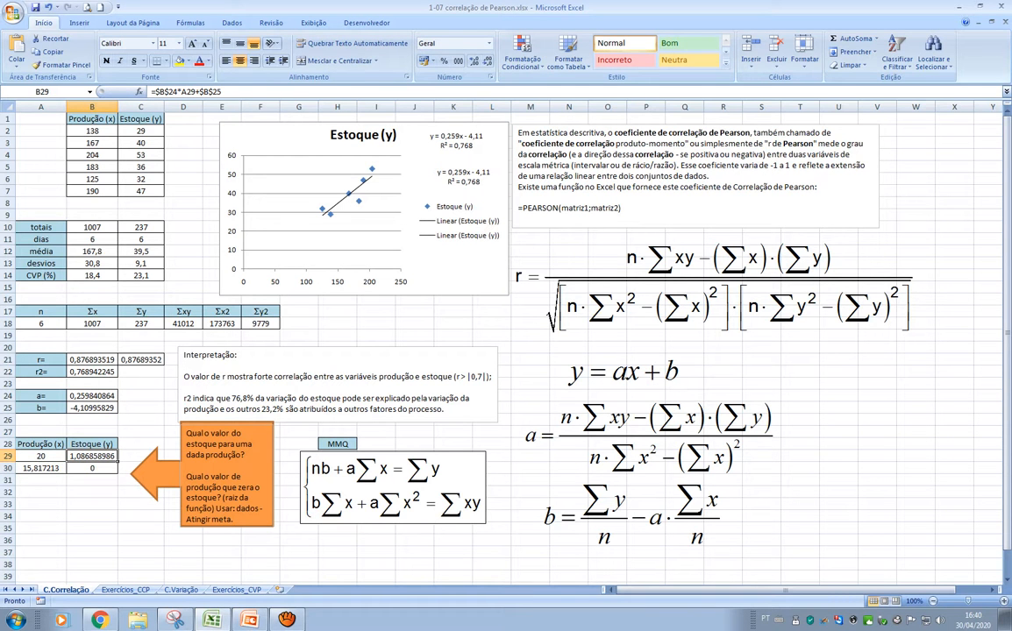
click(92, 469)
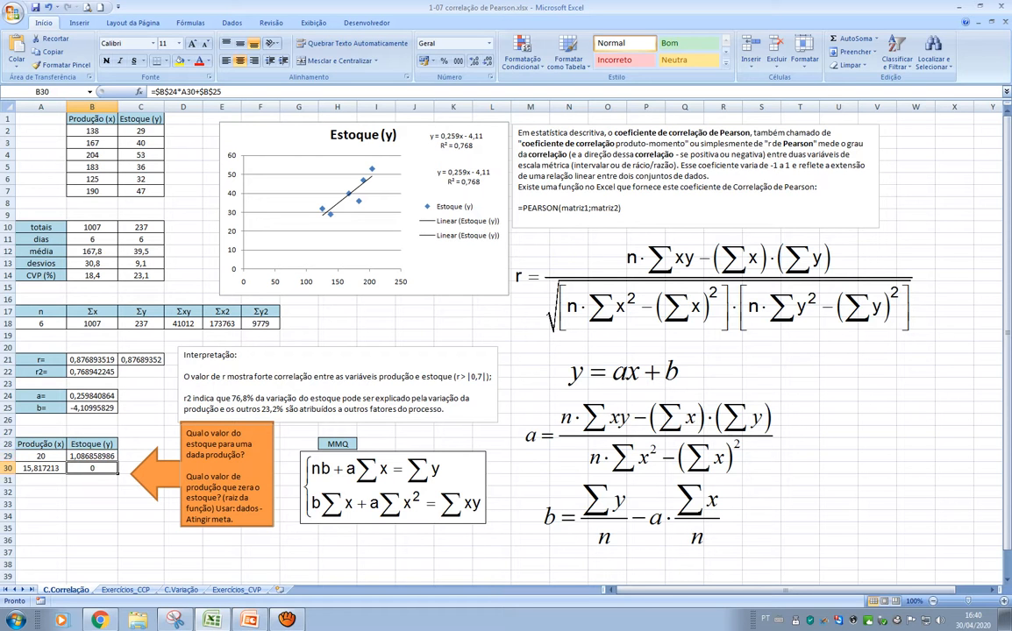
key(F2)
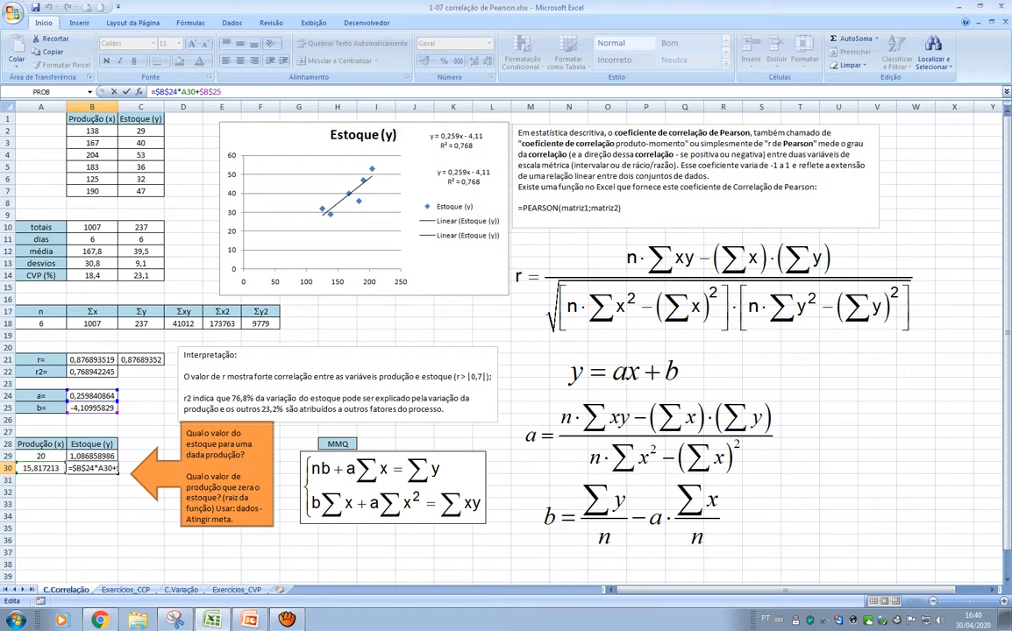
key(Escape)
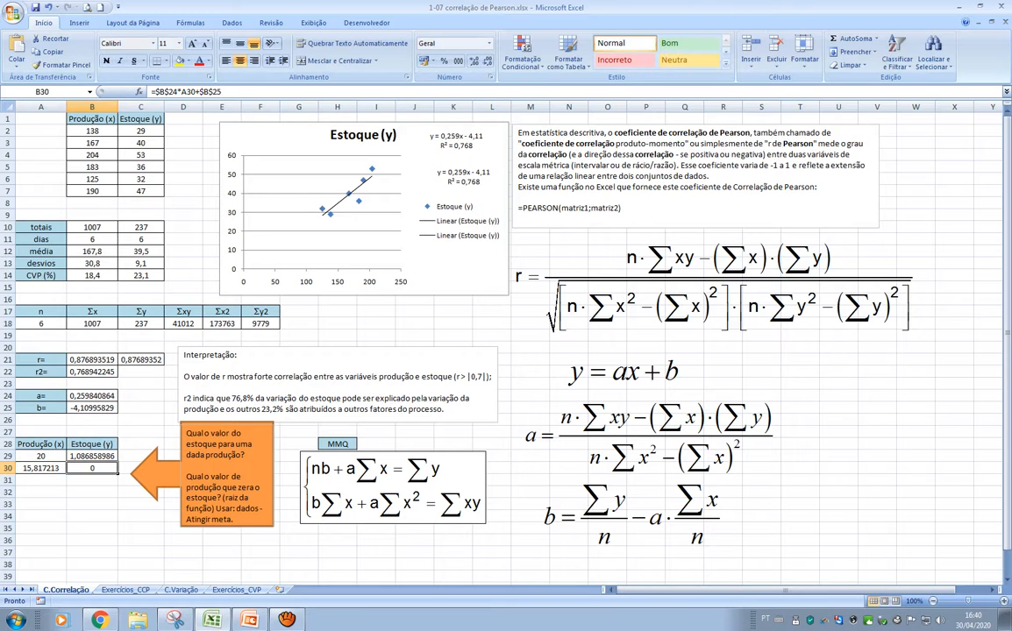
Clear the production value in A30 and keep that cell selected
click(41, 469)
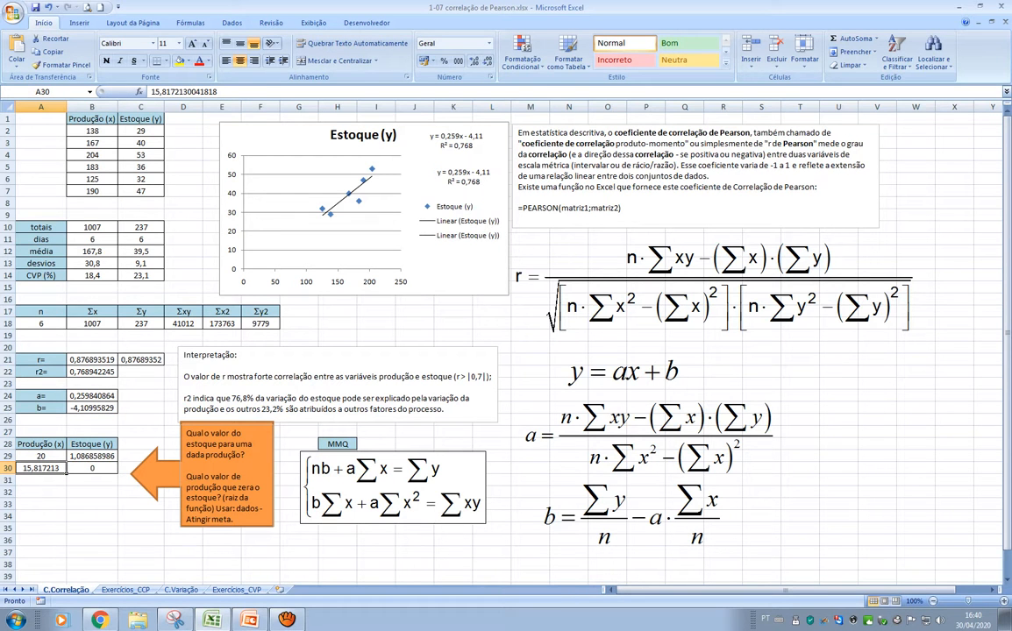
key(Delete)
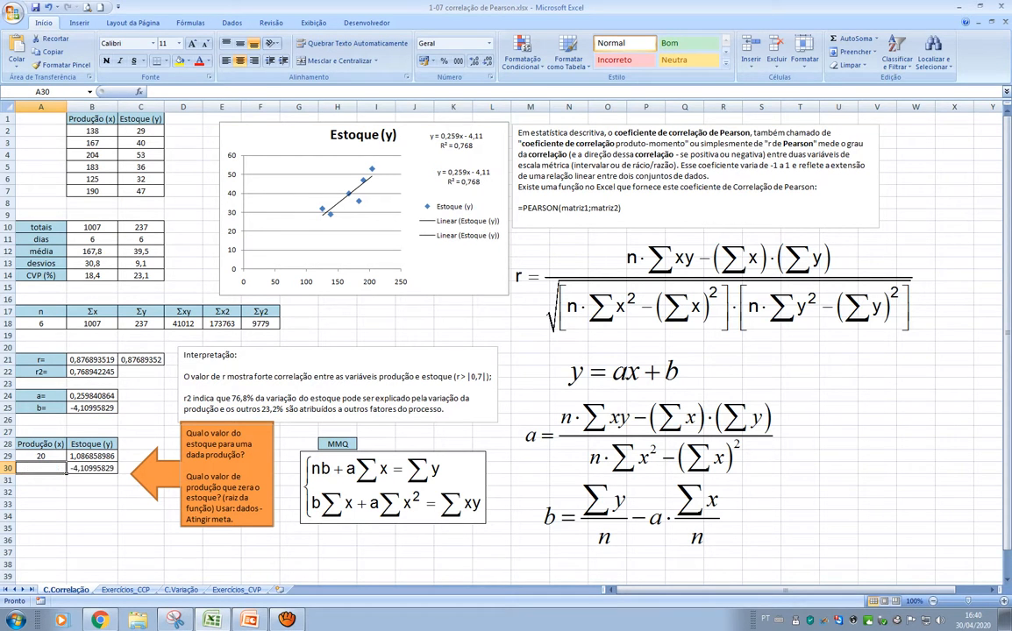
click(92, 492)
click(40, 468)
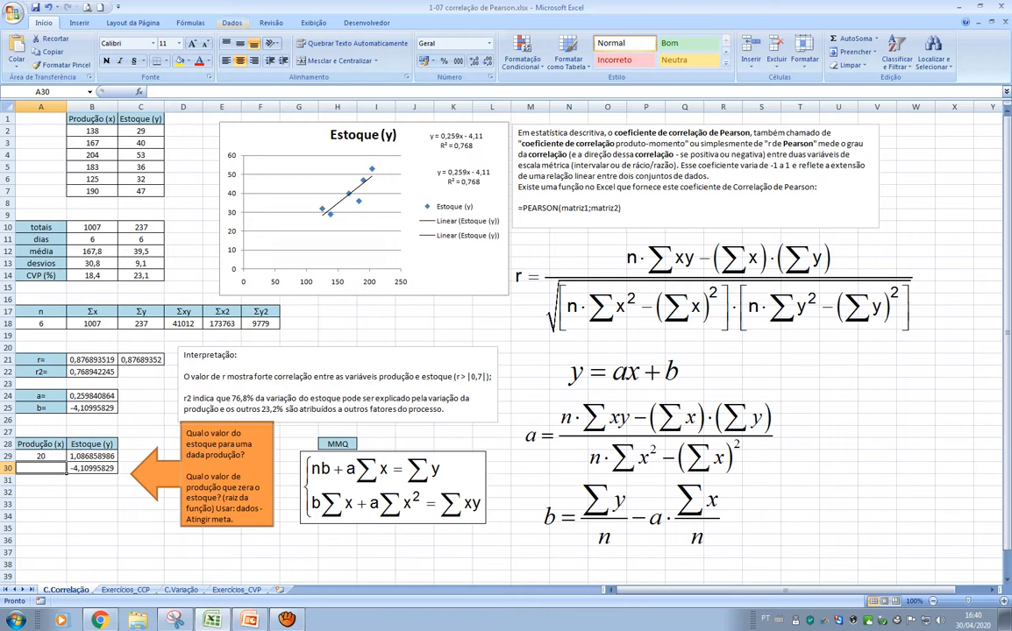
Open Goal Seek and place its dialog just above the prediction table
click(231, 23)
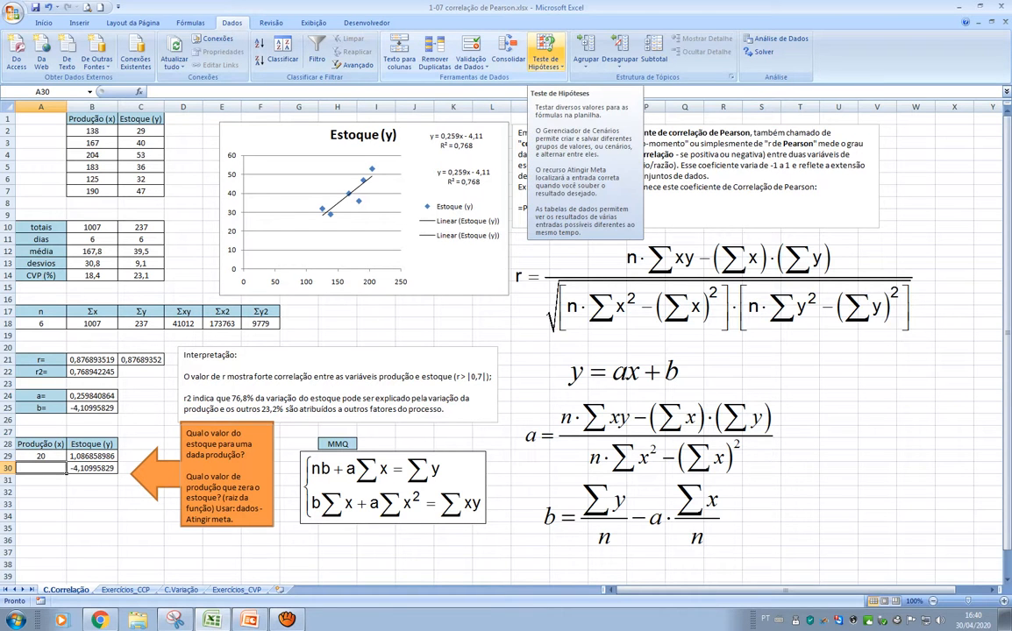
click(545, 57)
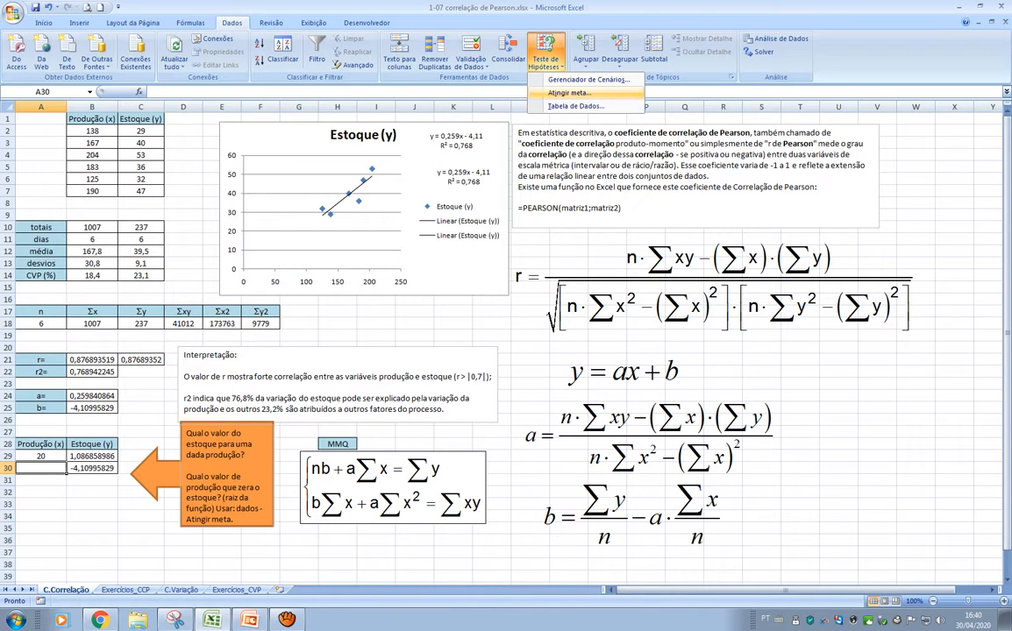
click(552, 92)
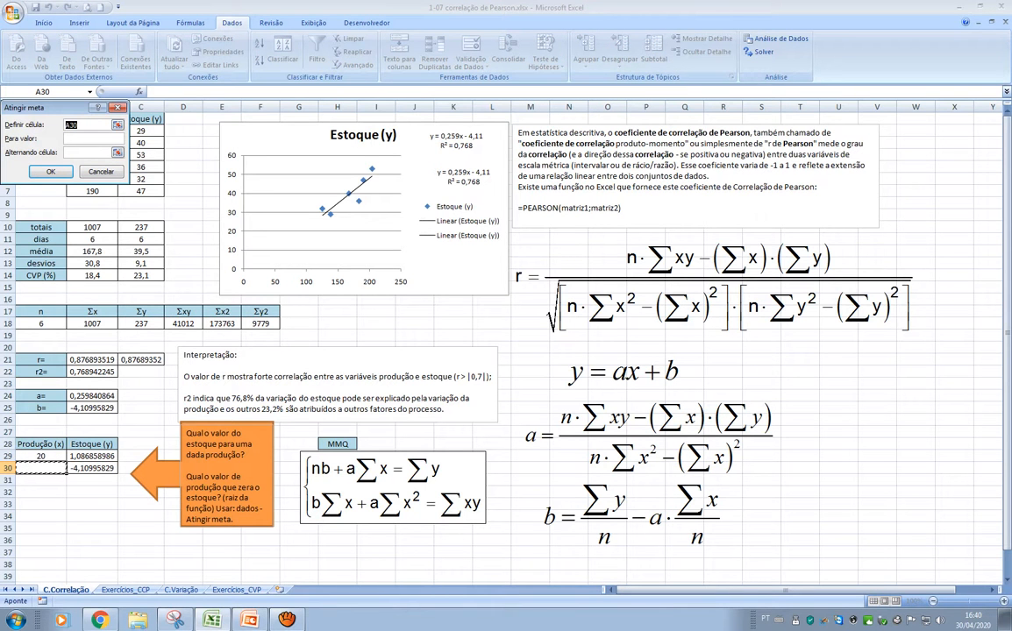
drag(54, 108, 190, 341)
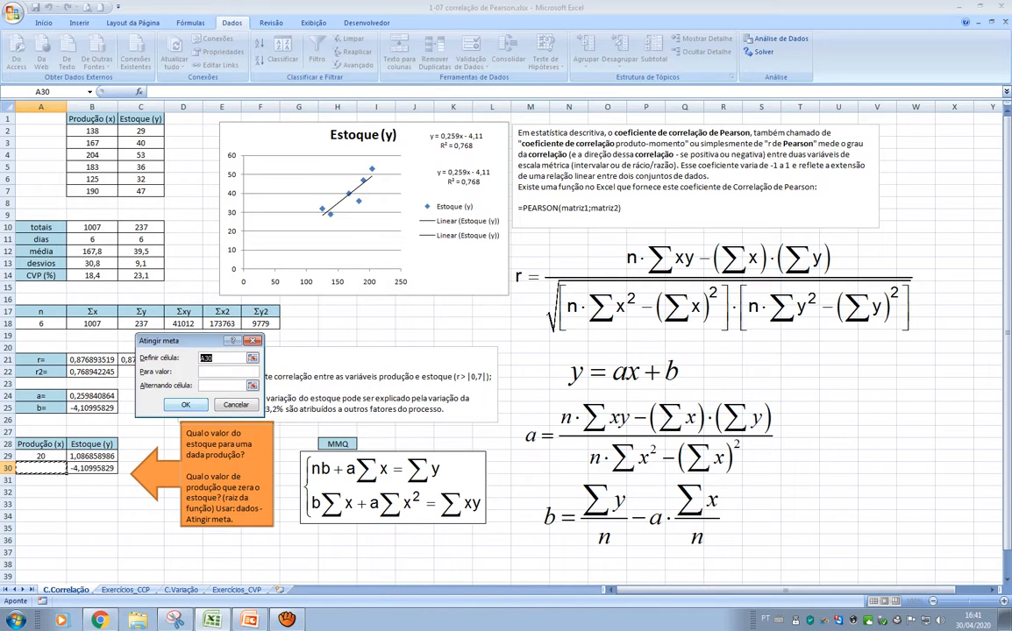
click(92, 468)
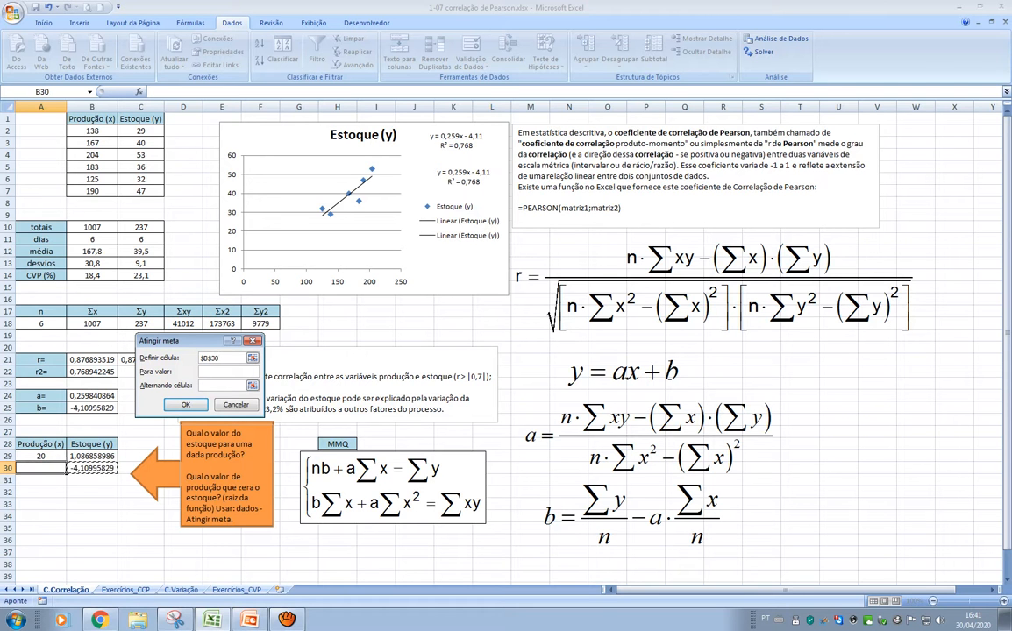
key(Tab)
text(0)
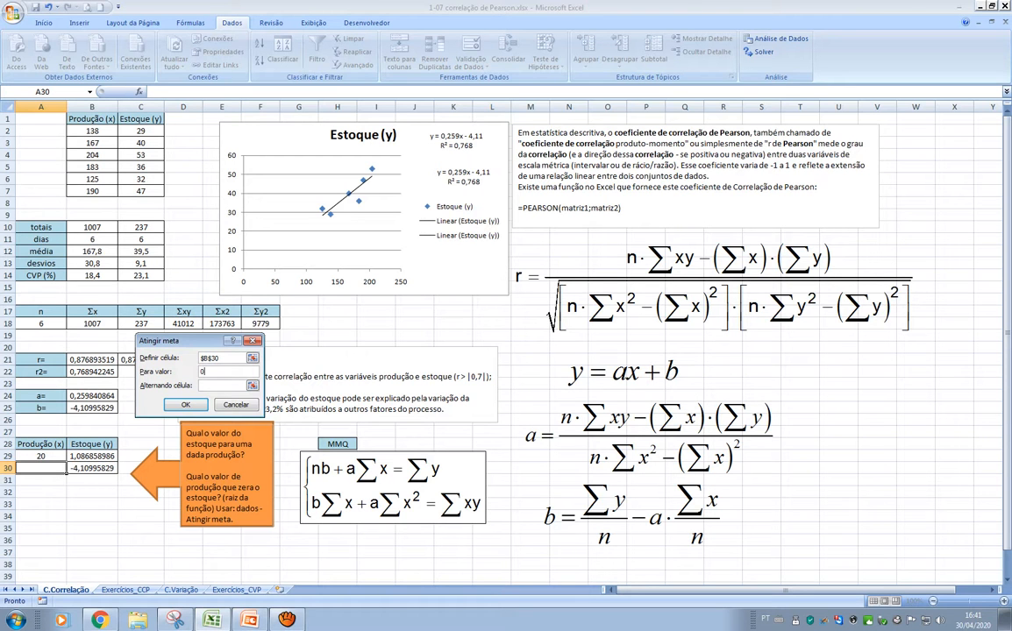
key(Tab)
key(shift+Tab)
key(shift+Tab)
click(92, 468)
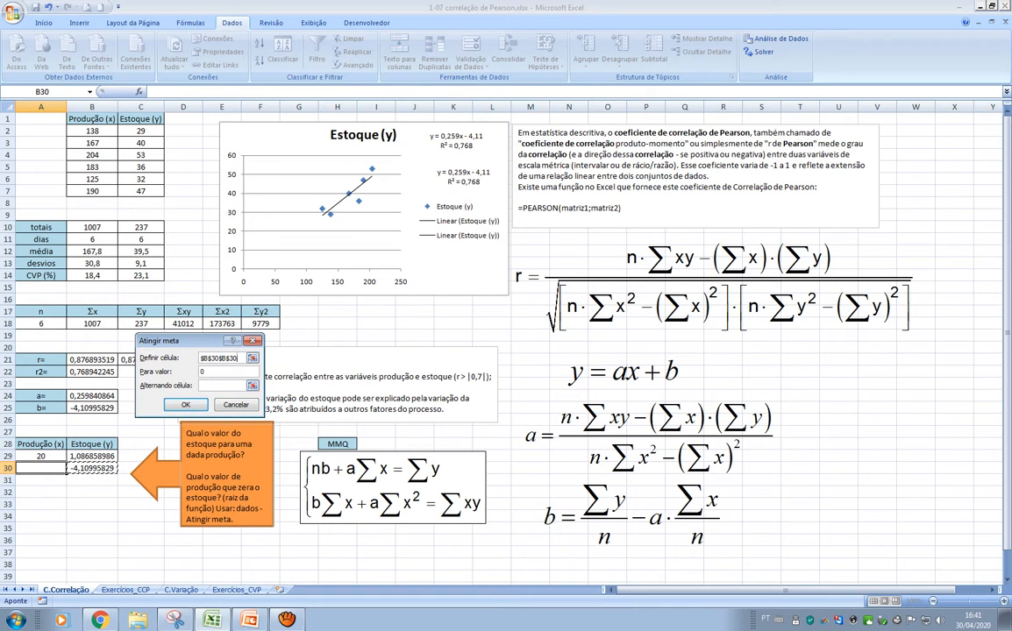
key(BackSpace)
key(BackSpace)
key(BackSpace)
key(BackSpace)
key(BackSpace)
key(BackSpace)
key(BackSpace)
key(BackSpace)
key(BackSpace)
key(BackSpace)
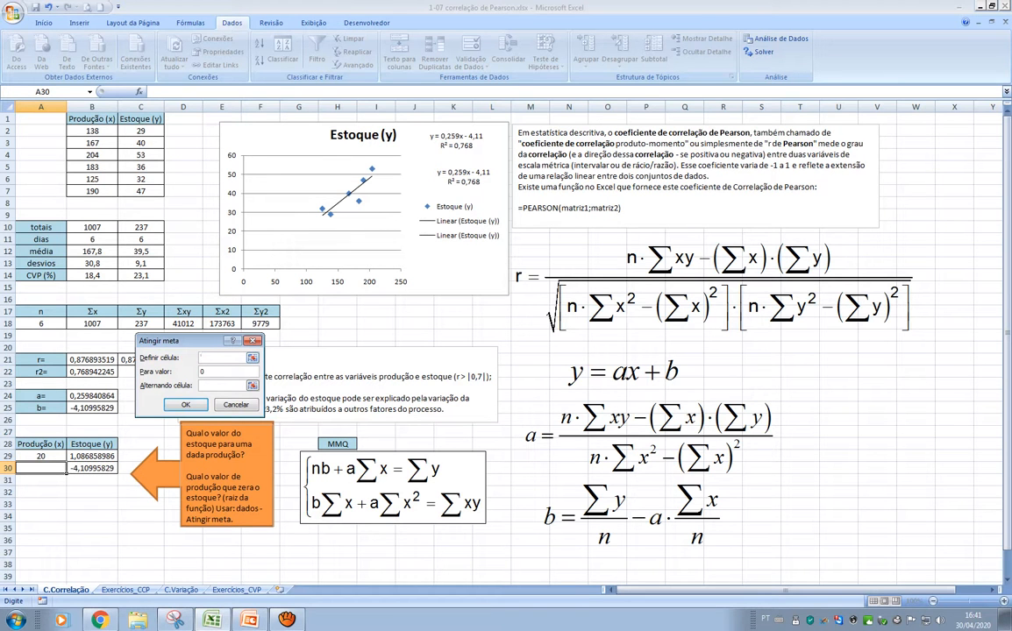
Run Goal Seek with B30 as the set cell, 0 as the target value and A30 as the changing cell, and accept the solution
click(92, 468)
key(Tab)
text(0)
click(223, 385)
click(41, 468)
key(Return)
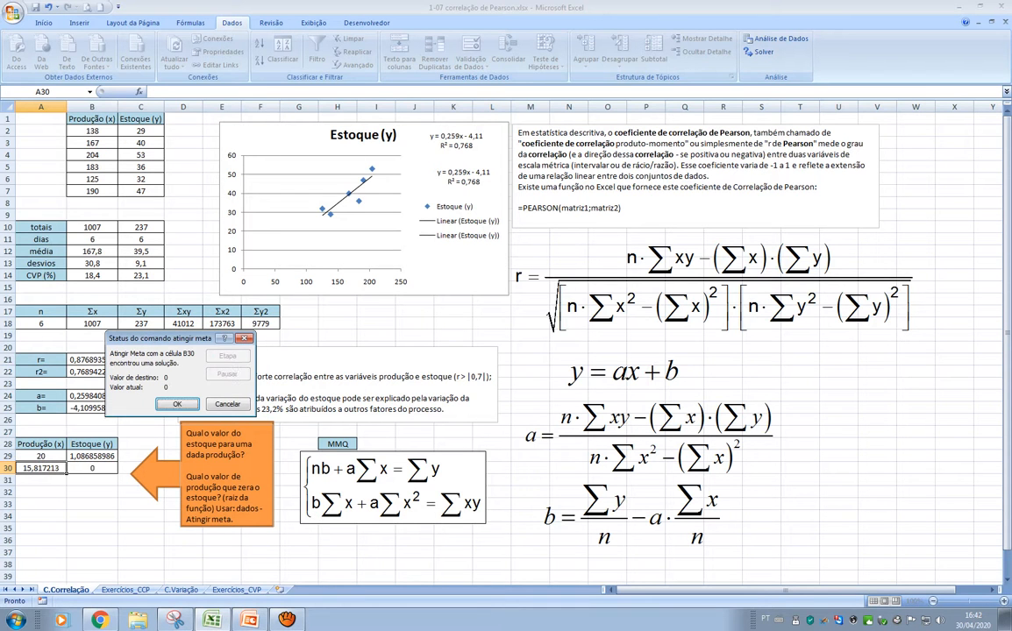
key(Return)
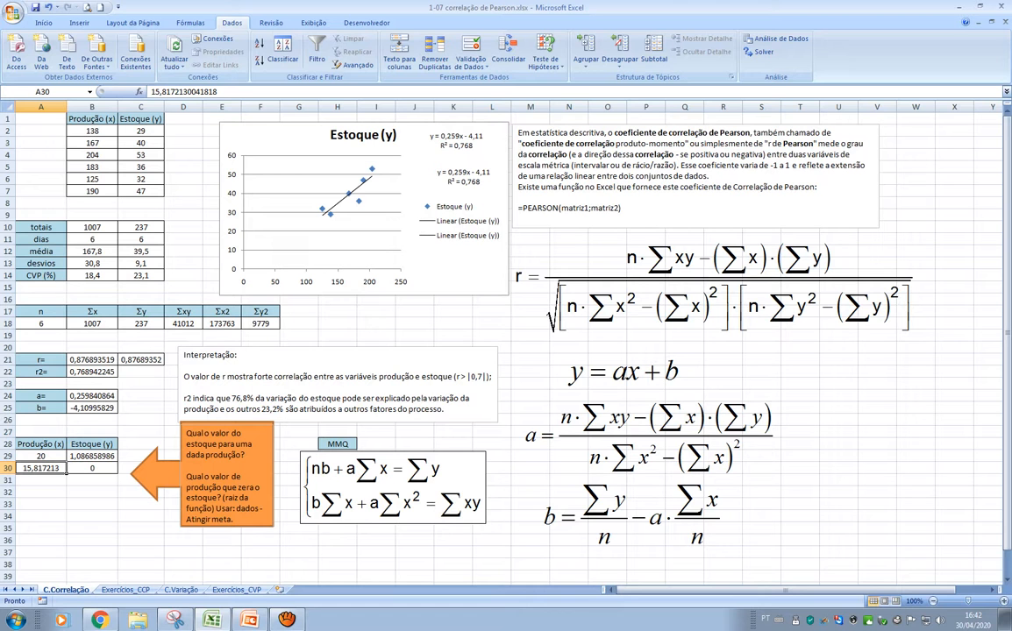
Set the production value in A29 to 155 and check the stock predicted for it in B29
click(40, 456)
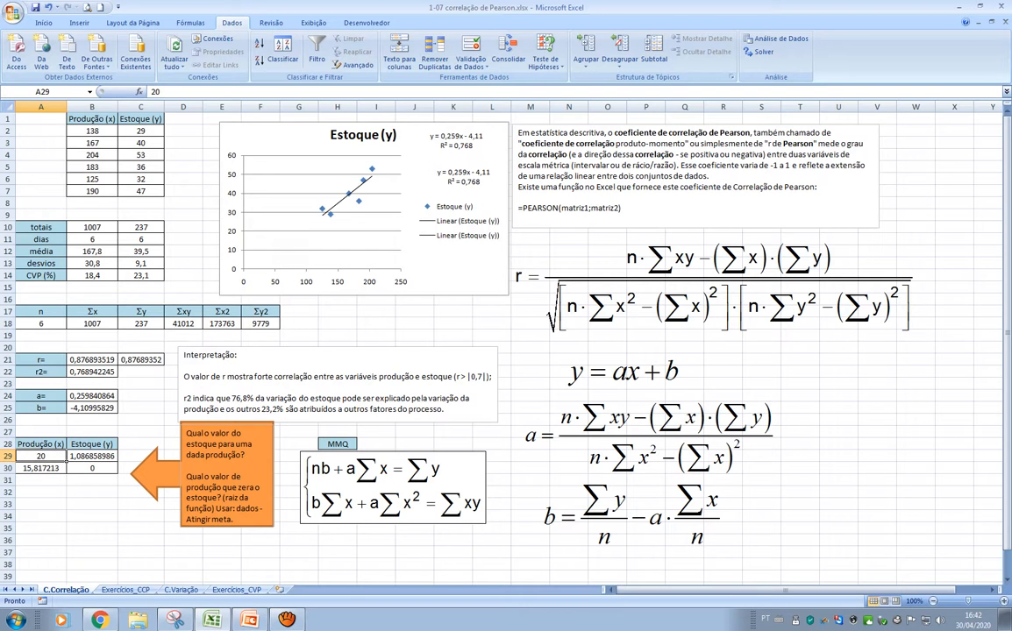
click(92, 456)
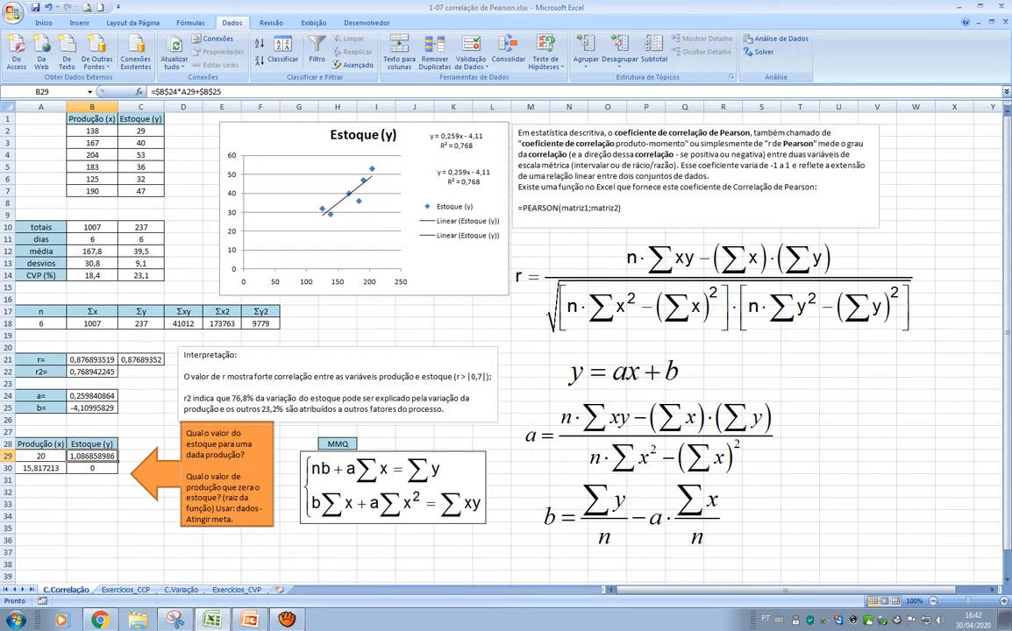
click(40, 456)
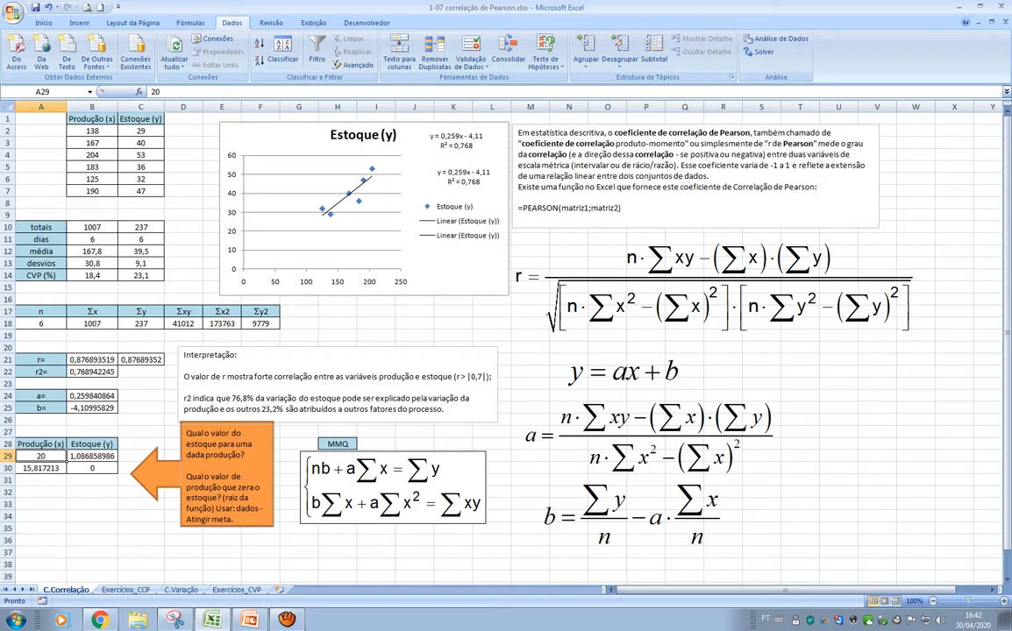
click(92, 456)
click(40, 456)
text(155)
key(Return)
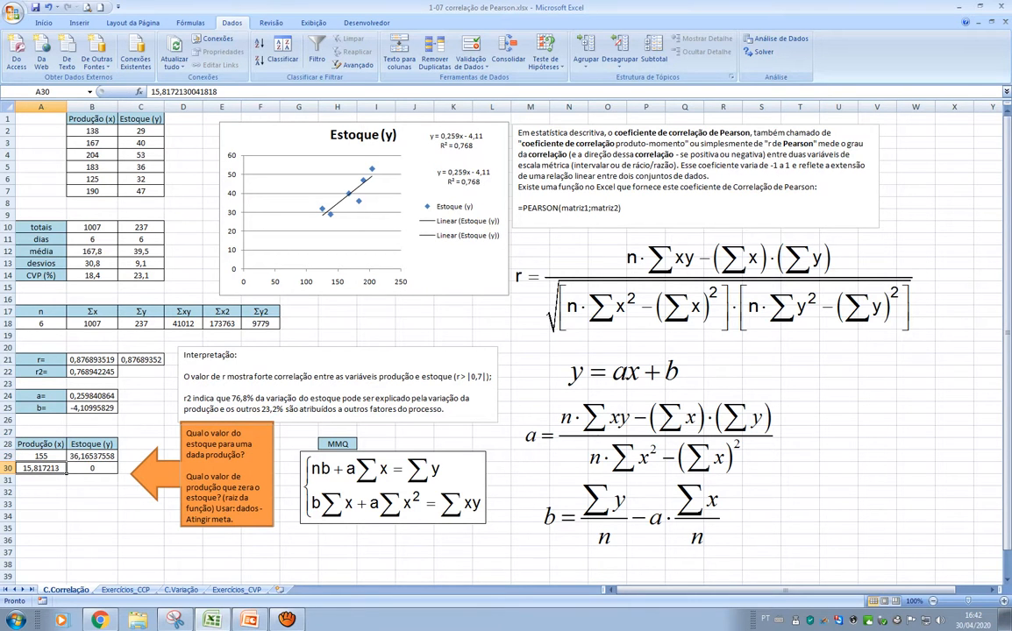
click(92, 456)
click(40, 456)
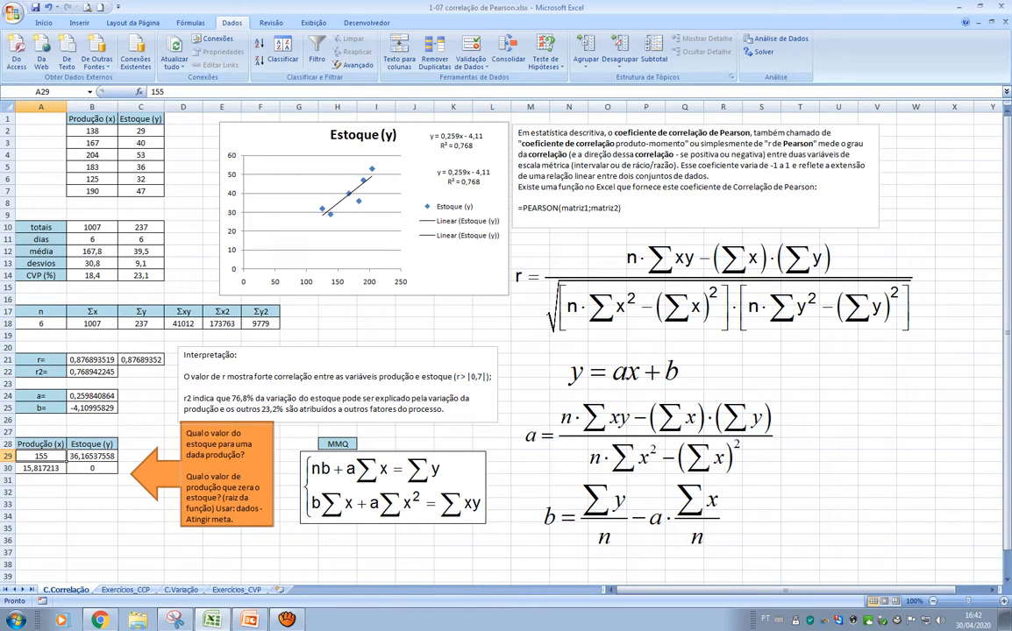
click(92, 456)
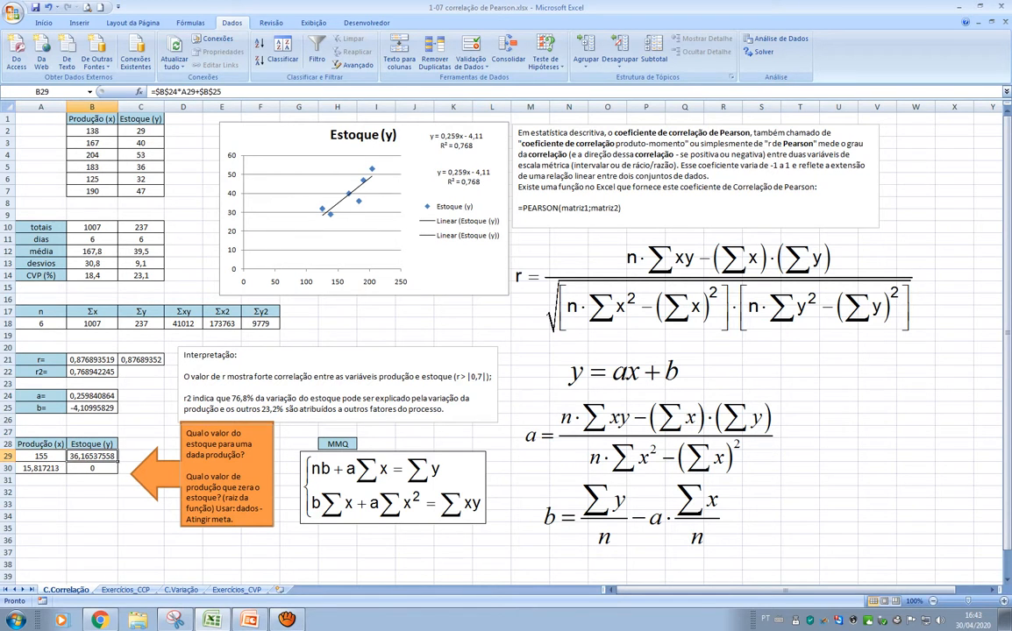